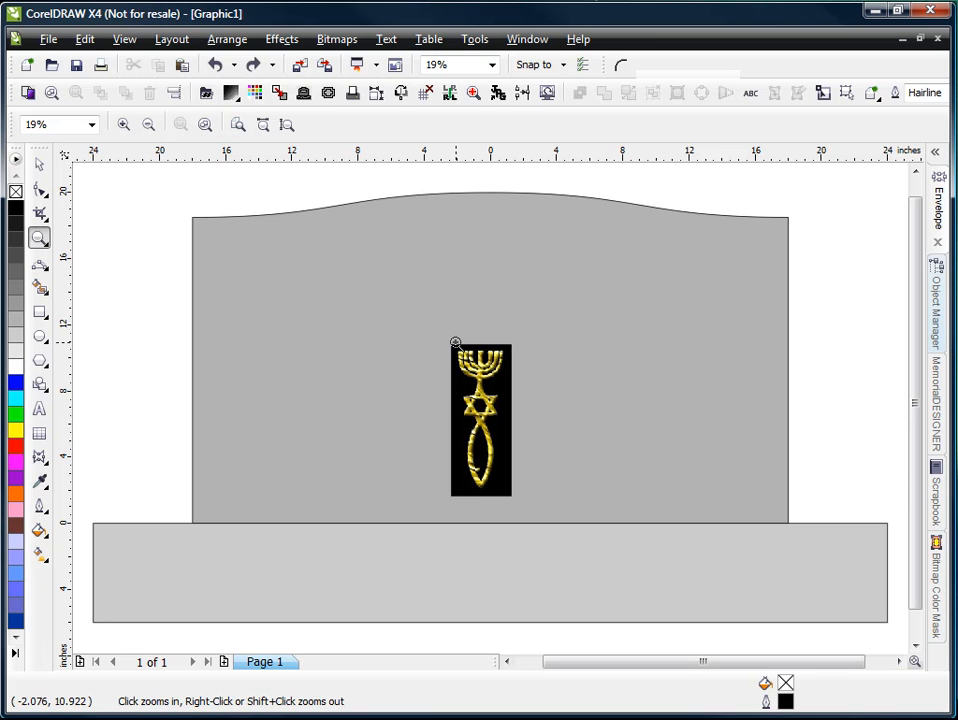
Trace the star with a three-sided polygon about 1.74 by 1.51 inches and a vertically mirrored copy moved down about 0.56 inches.
left_click_drag(443, 339, 524, 500)
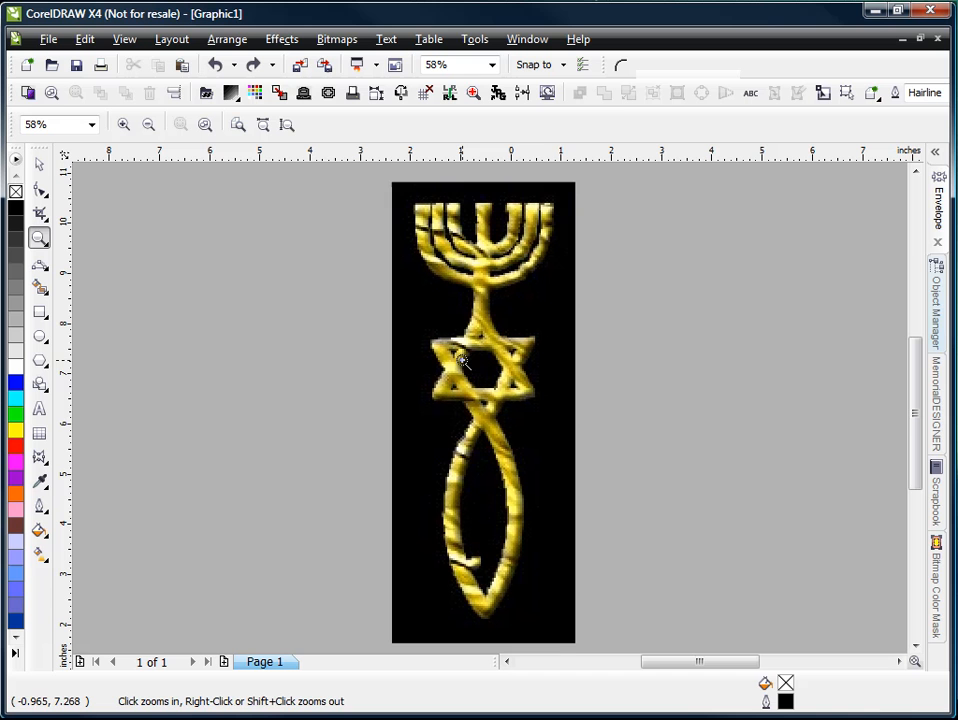
left_click(40, 362)
left_click(92, 371)
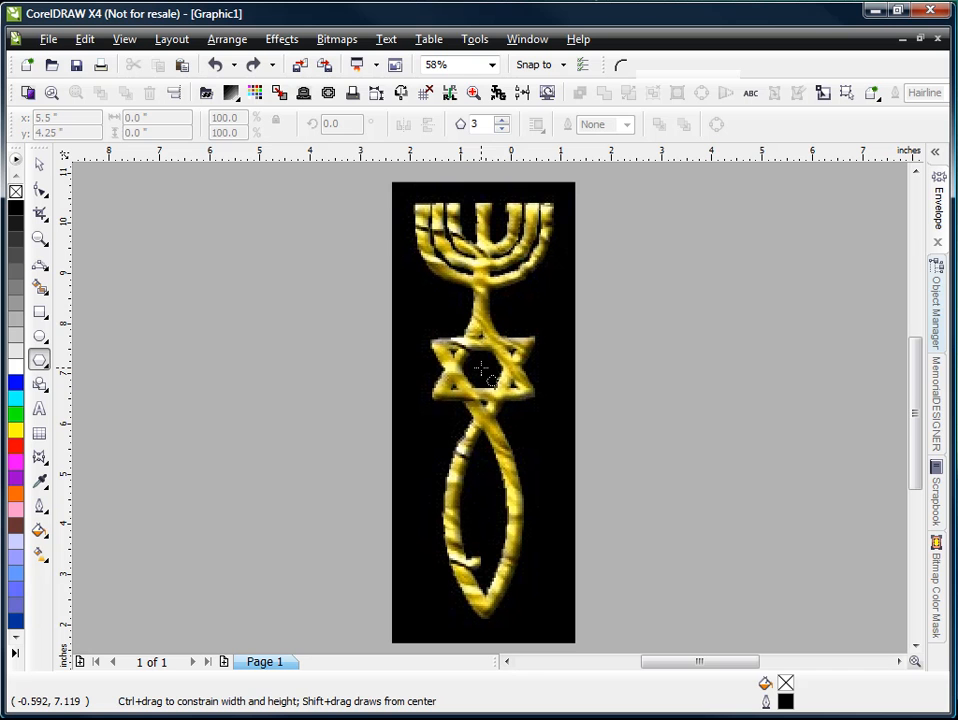
left_click_drag(481, 369, 516, 315)
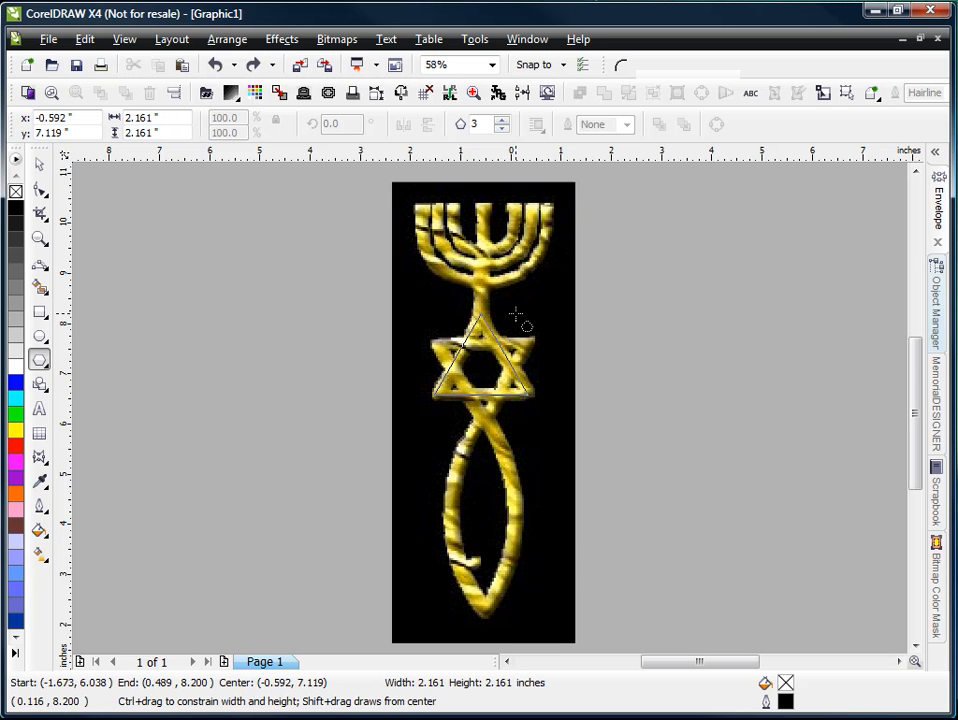
left_click_drag(516, 315, 507, 320)
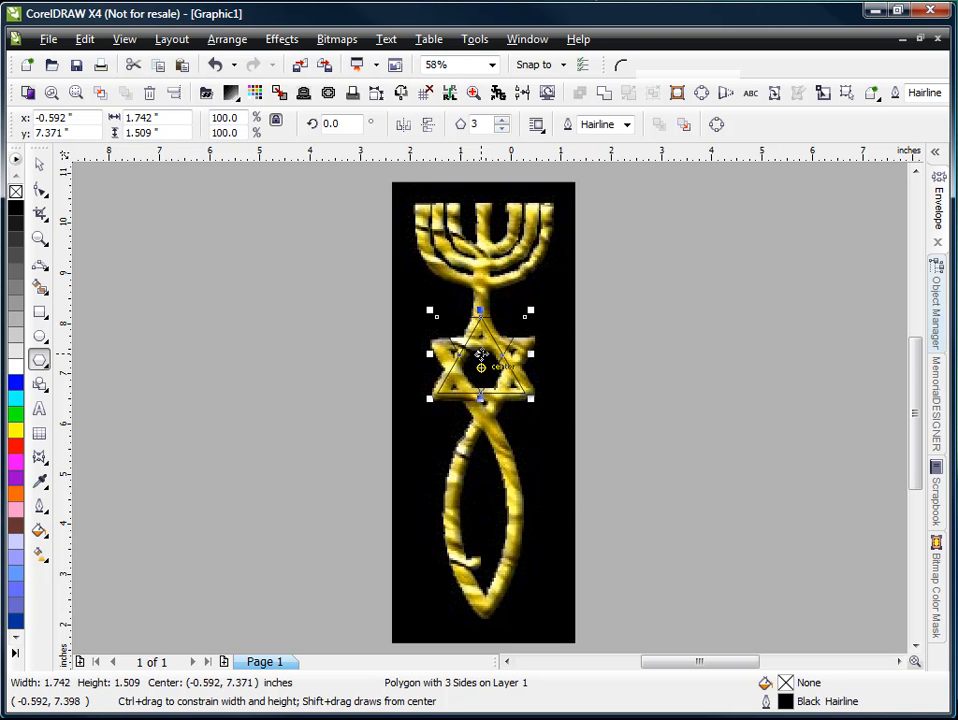
left_click_drag(481, 355, 481, 383)
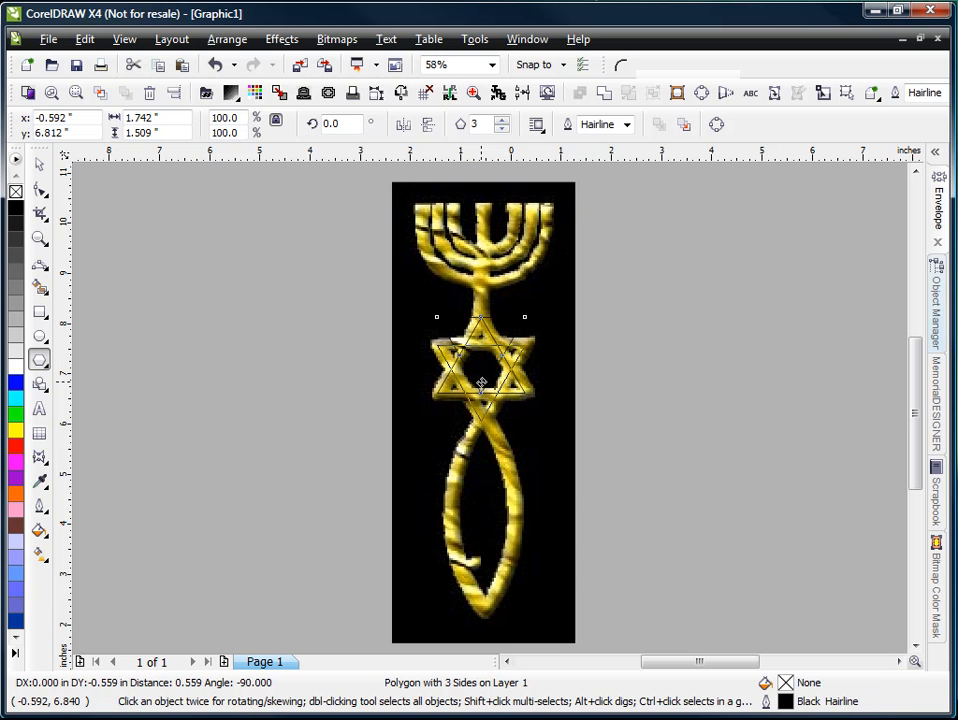
left_click_drag(481, 383, 482, 383)
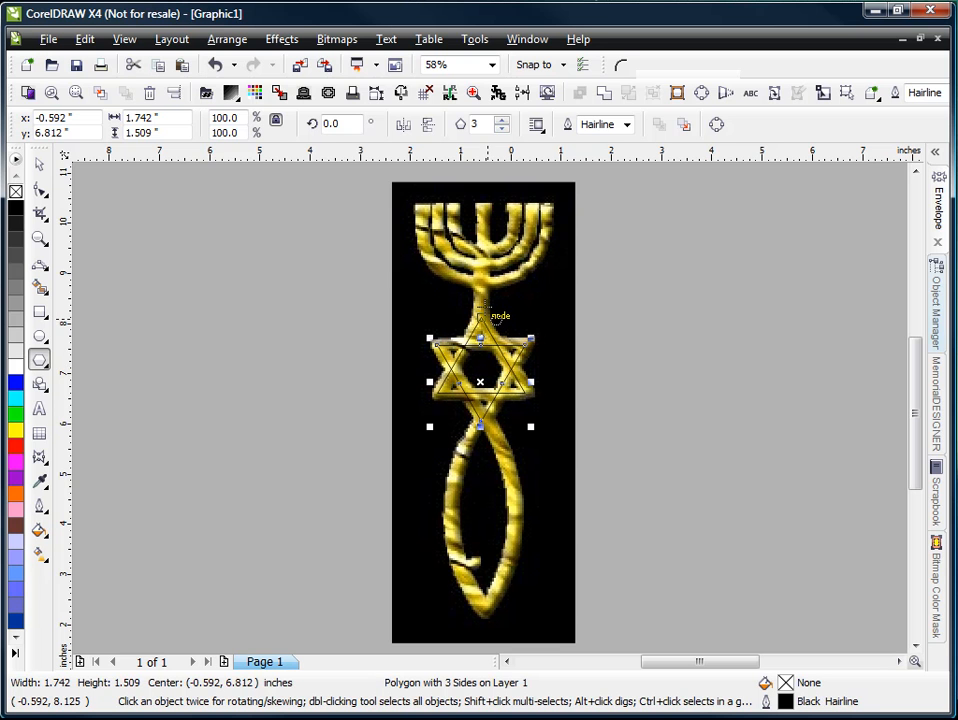
Draw a straight vertical Freehand line about 2.24 inches long from the star's upper point to the top of the menorah's centre stem.
left_click(46, 268)
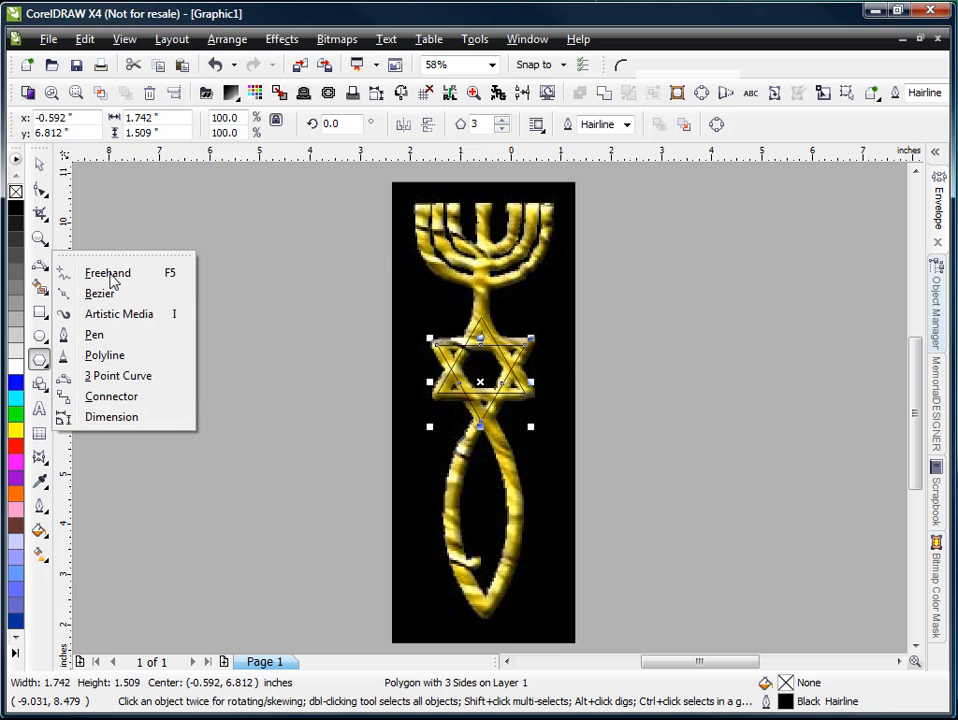
left_click(112, 281)
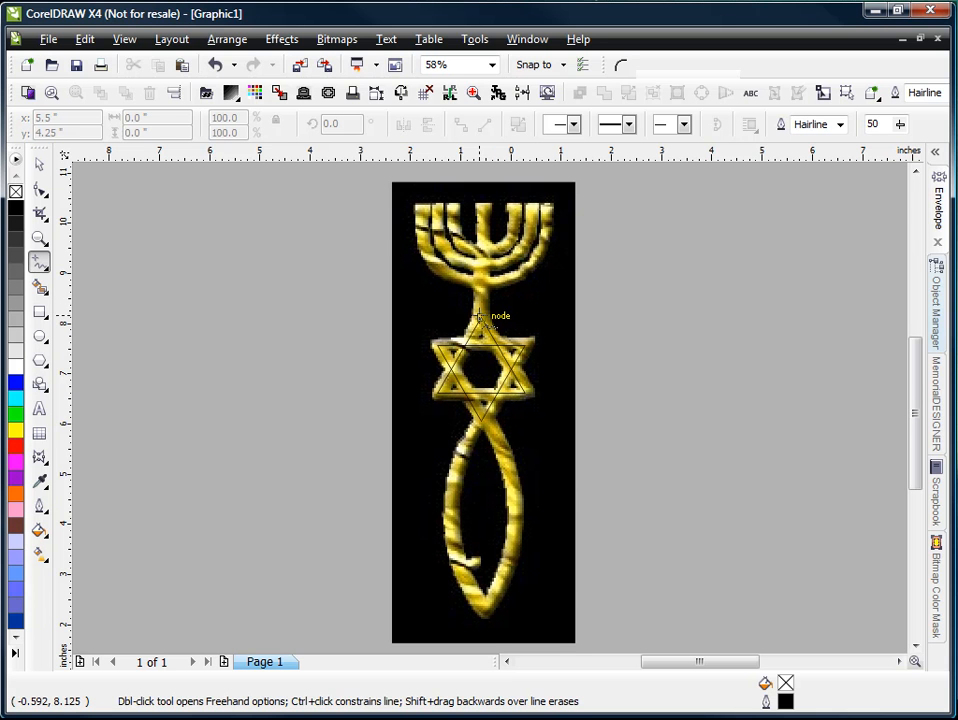
left_click(563, 66)
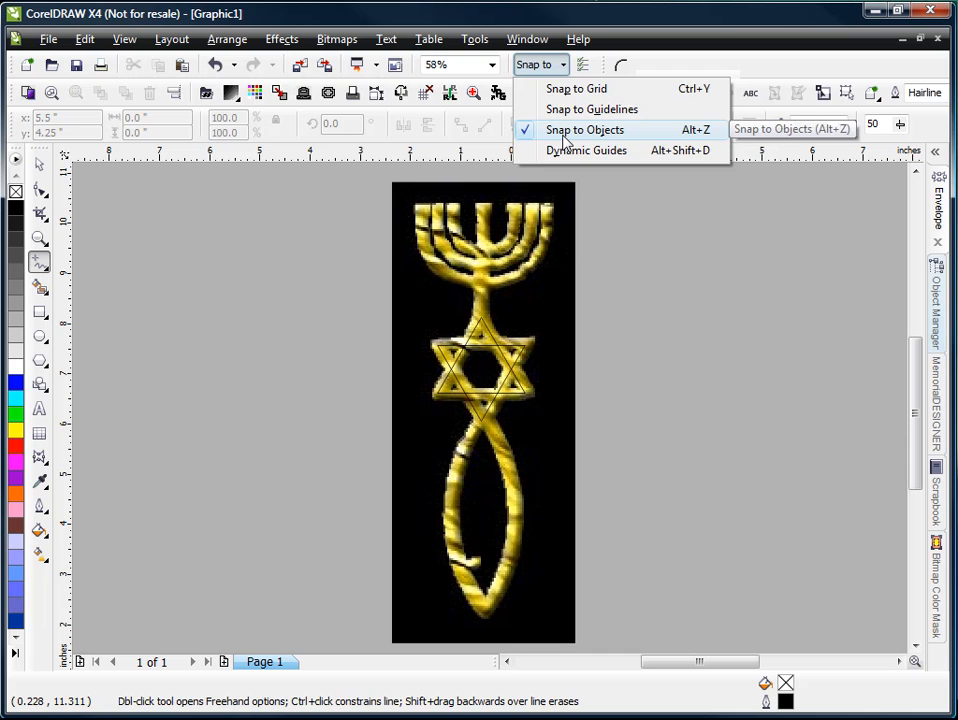
left_click(506, 12)
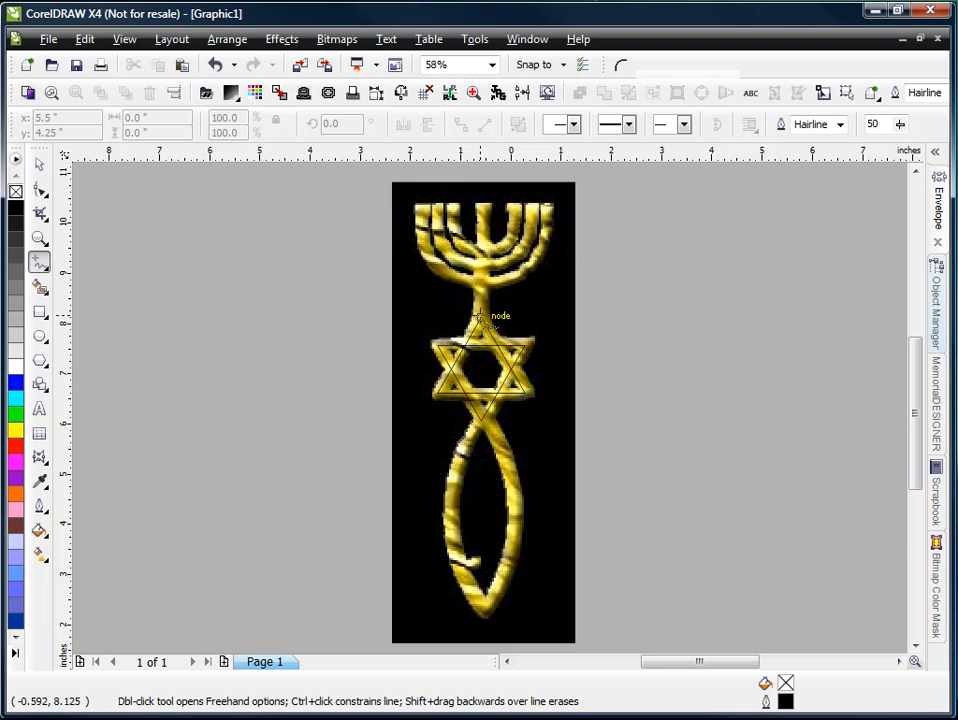
left_click(480, 318)
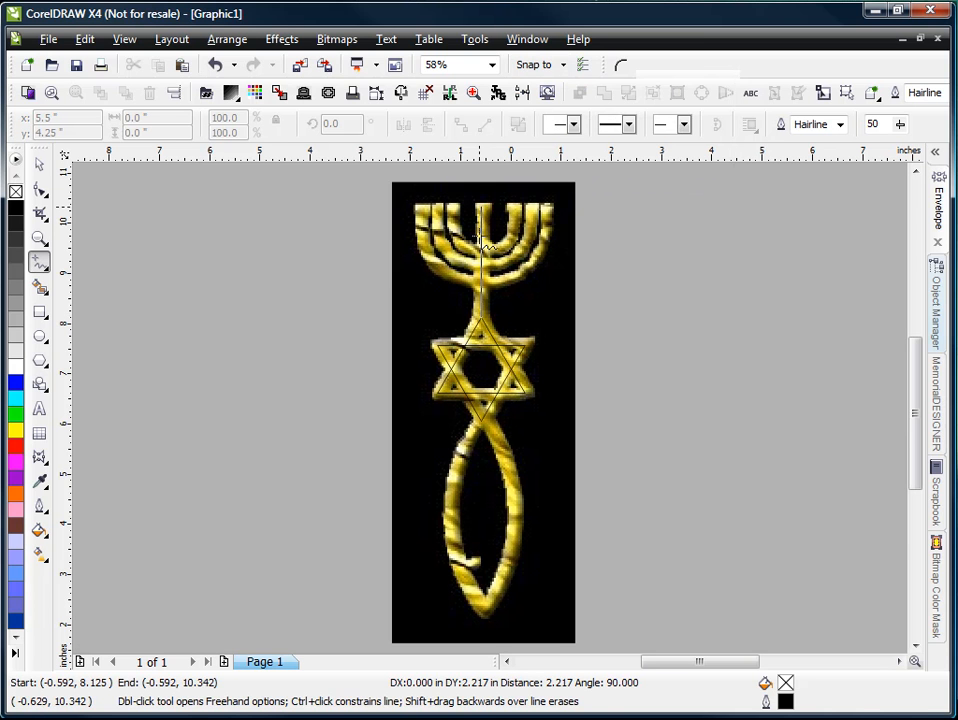
left_click(480, 204)
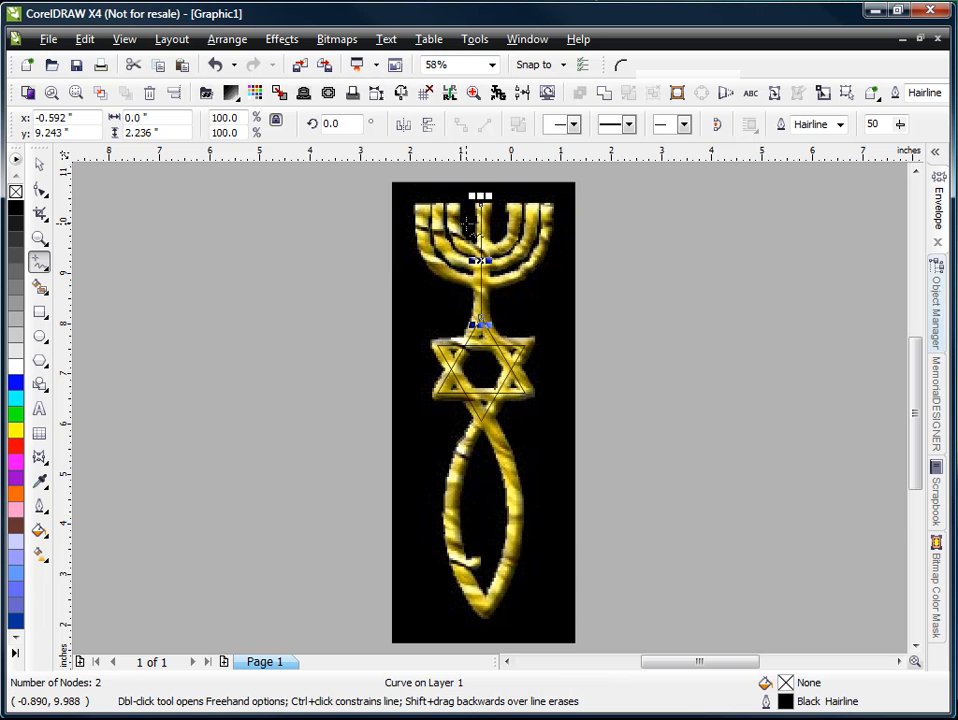
Trace the innermost left menorah branch with a 3 Point Curve about 0.56 by 0.95 inches, ending on the vertical stem line.
left_click(39, 237)
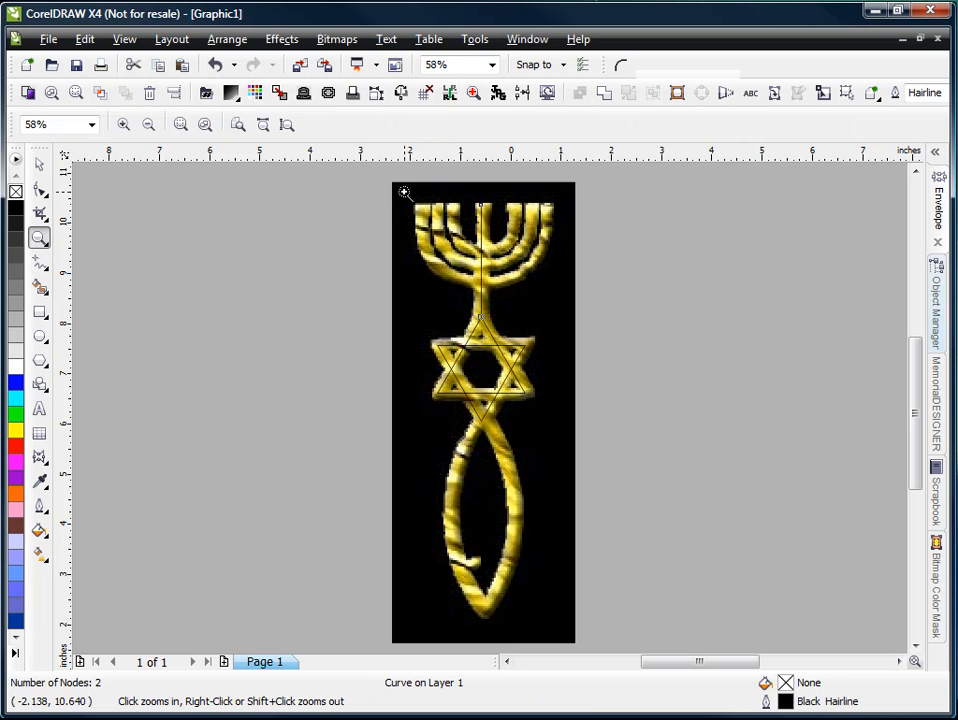
left_click_drag(404, 191, 582, 316)
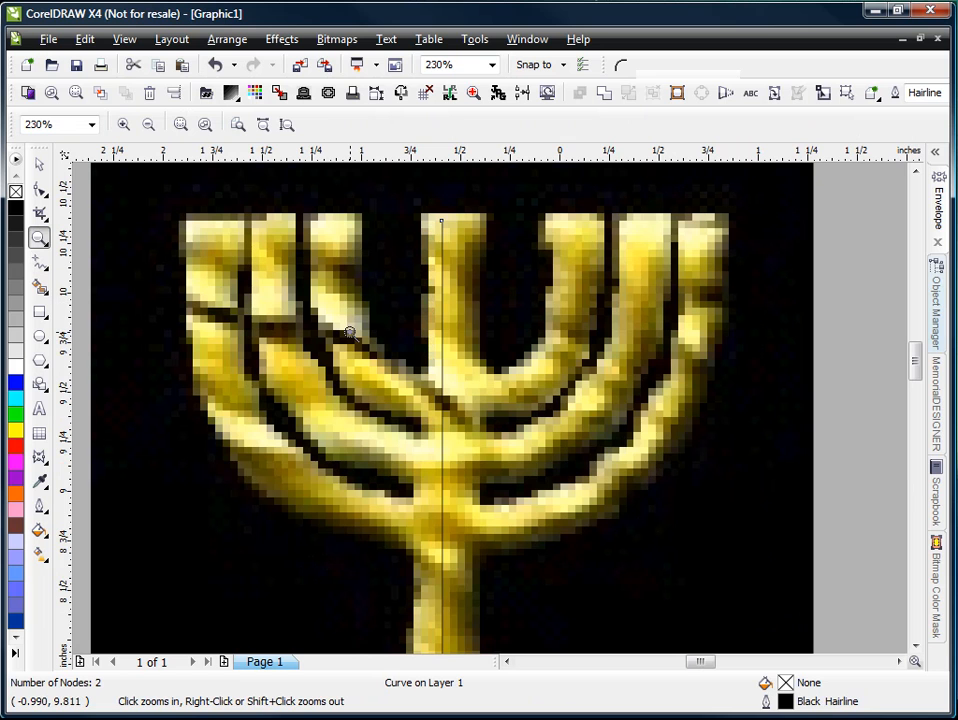
left_click(40, 288)
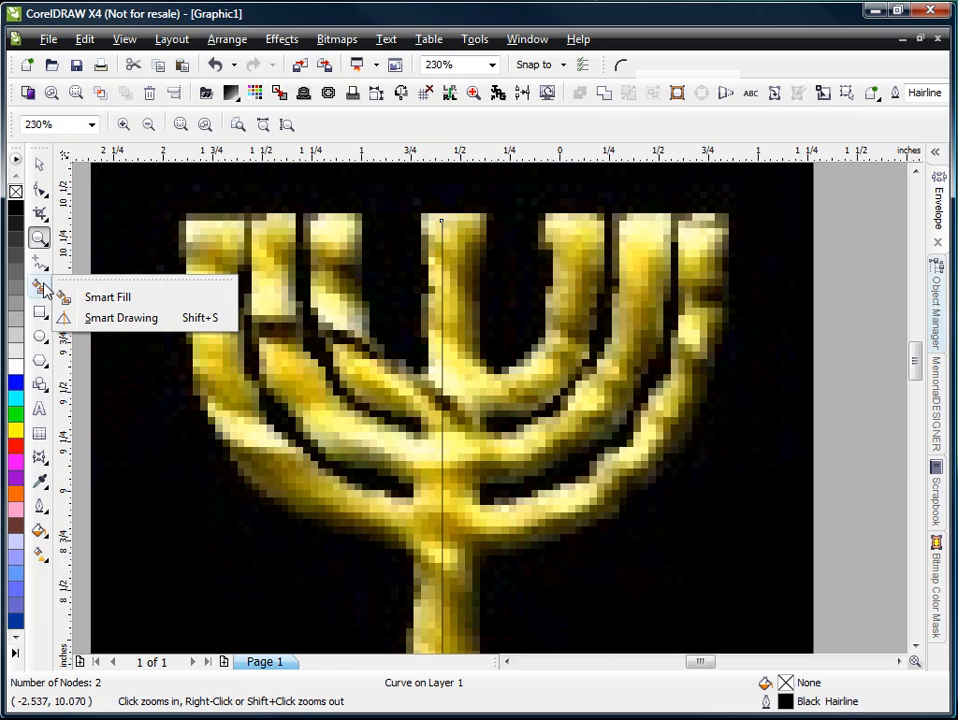
left_click(42, 262)
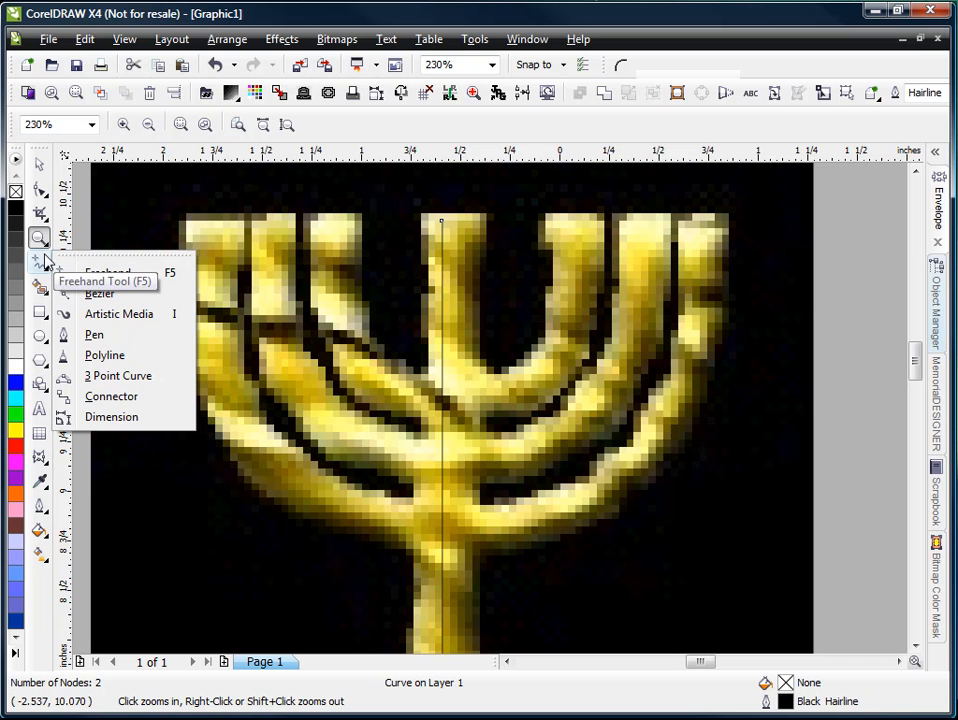
left_click(119, 376)
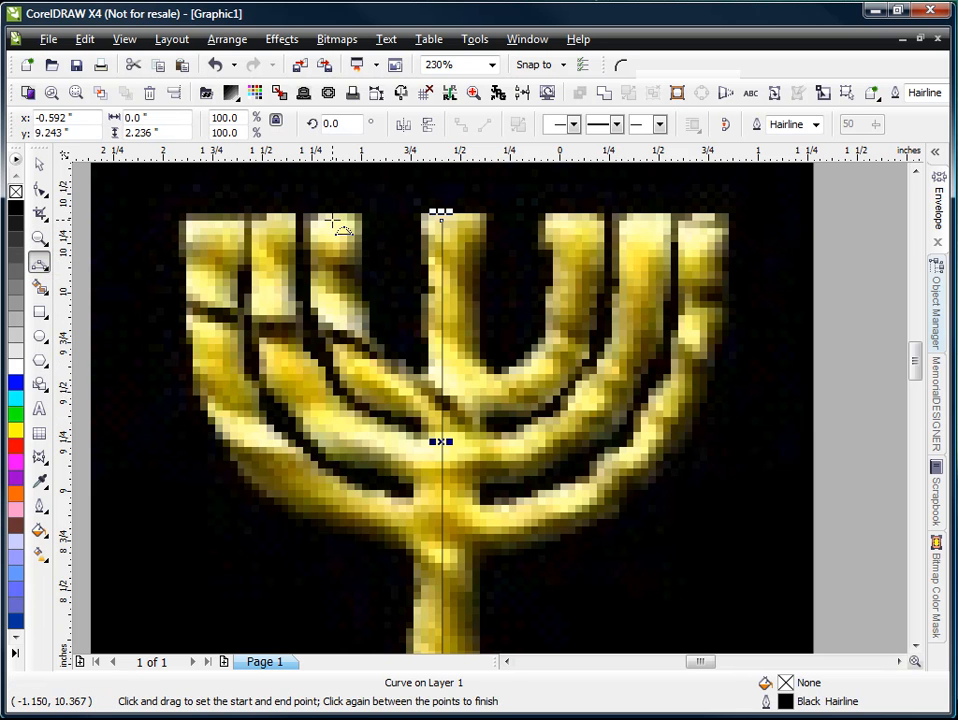
key("Escape")
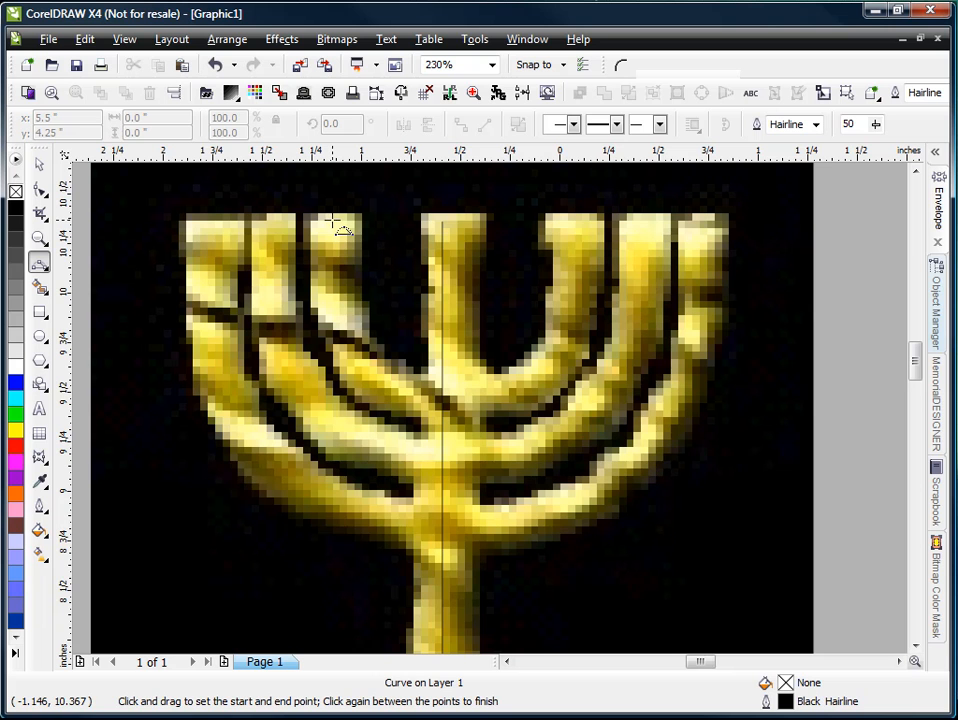
left_click_drag(333, 219, 343, 231)
left_click_drag(375, 282, 443, 406)
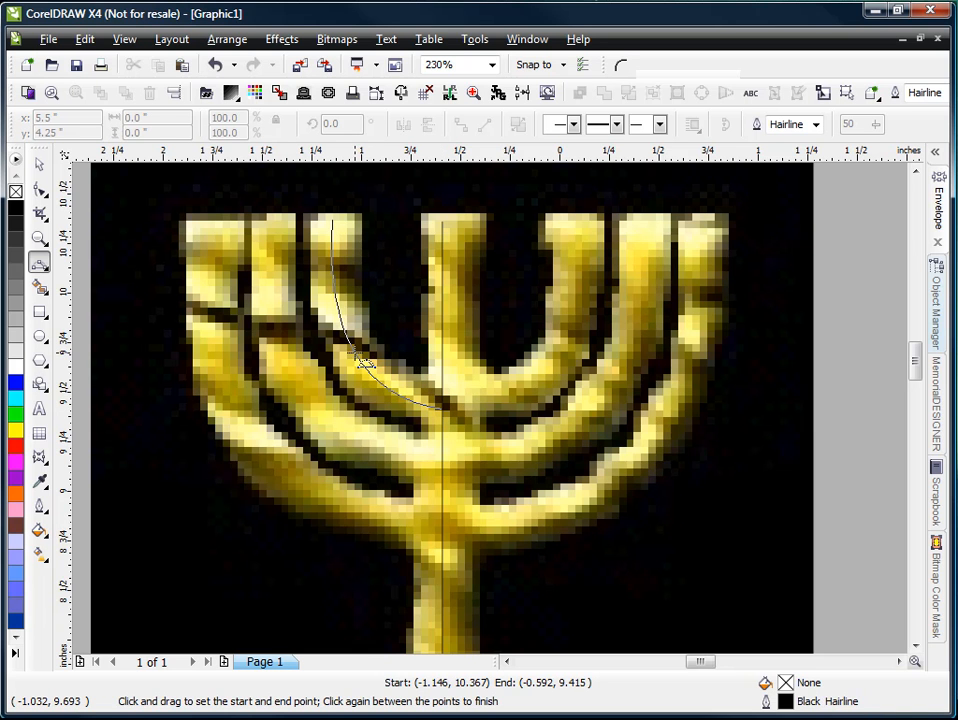
left_click(362, 360)
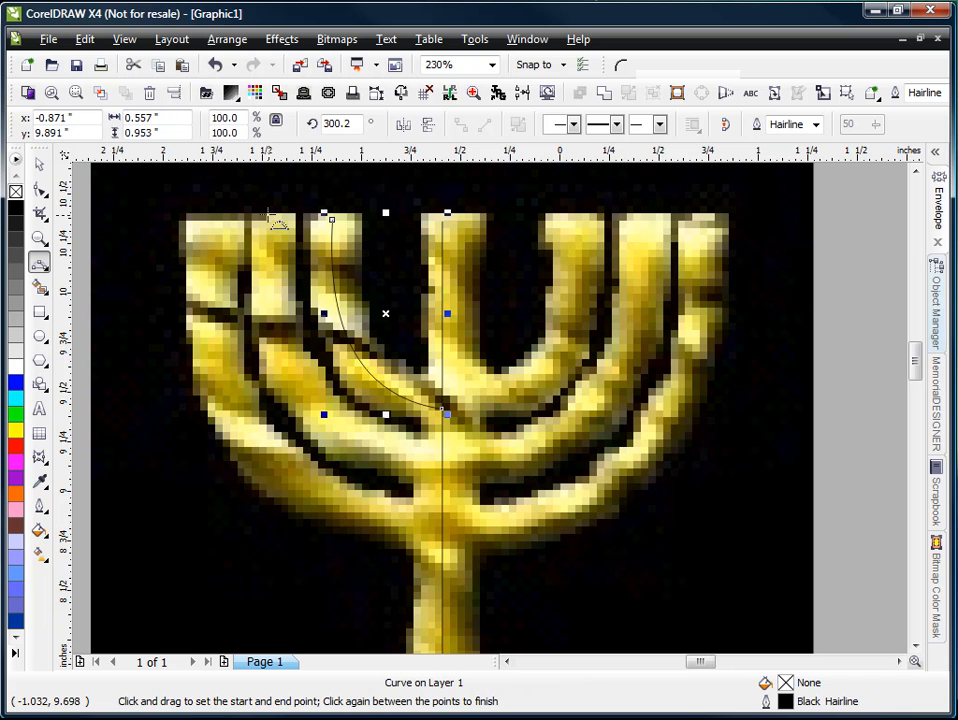
Trace the middle and outermost left menorah branches with 3 Point Curves about 0.87 by 1.24 and 1.16 by 1.56 inches, ending on the stem line.
left_click_drag(272, 218, 441, 462)
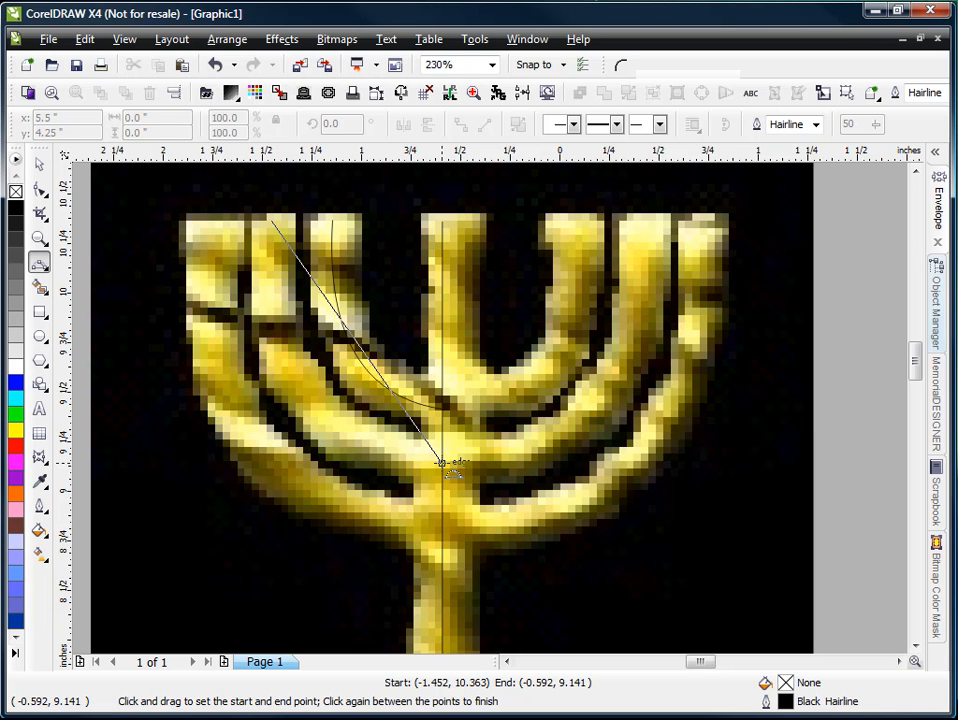
left_click_drag(441, 462, 441, 466)
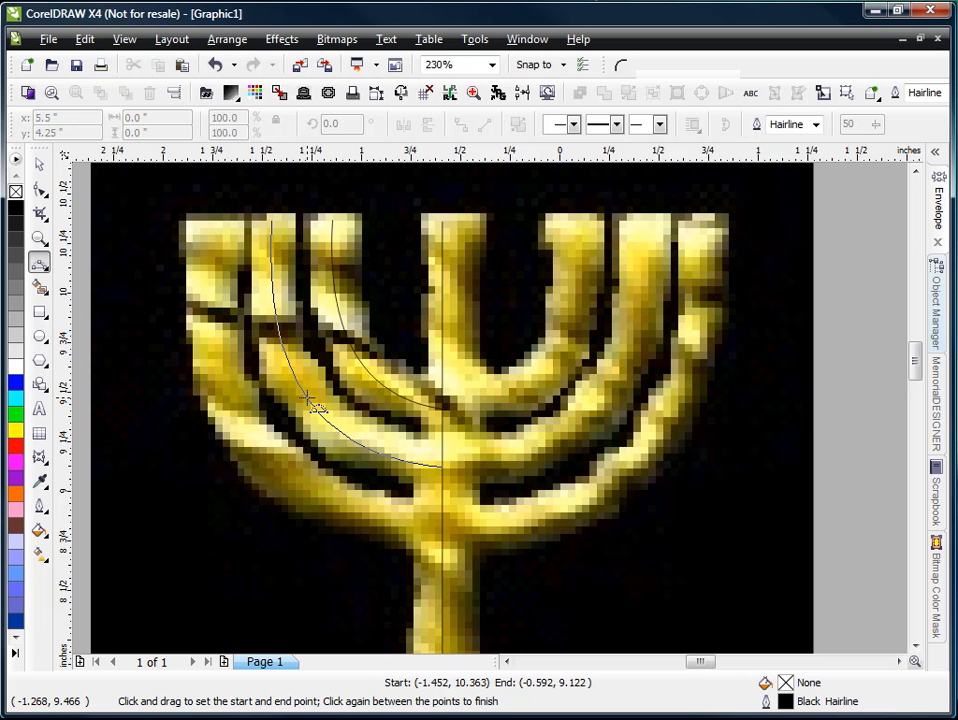
left_click(308, 398)
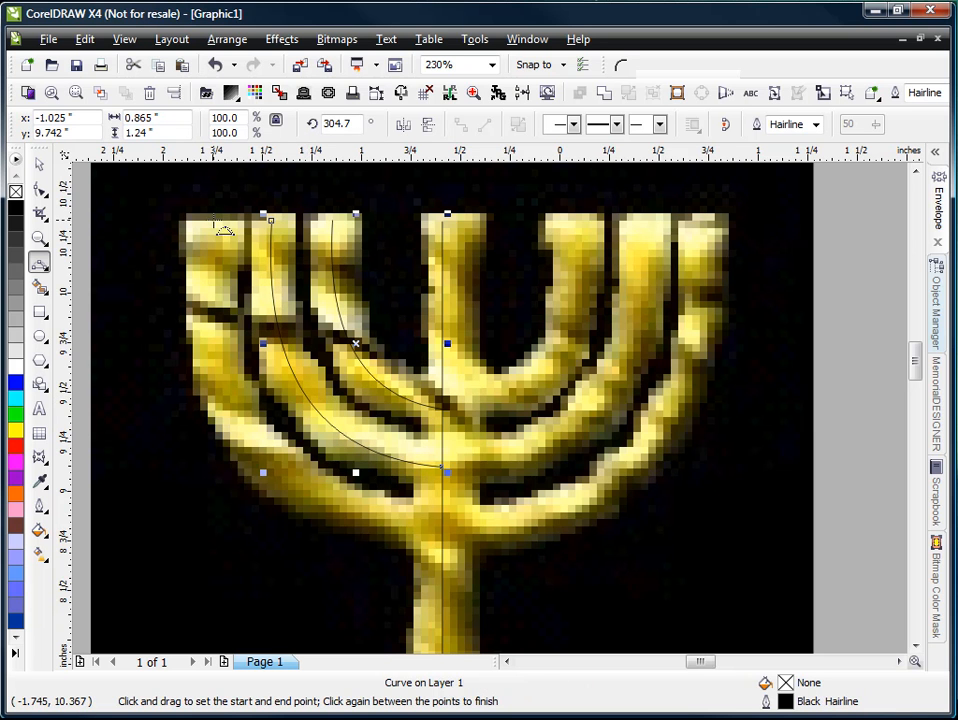
left_click_drag(214, 222, 446, 531)
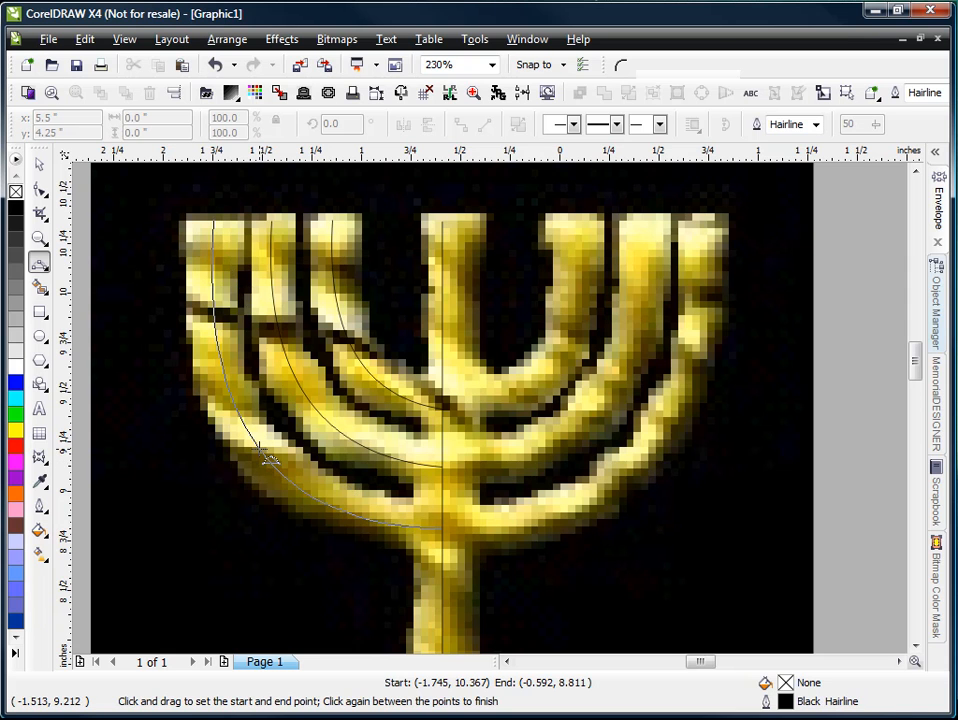
left_click(260, 449)
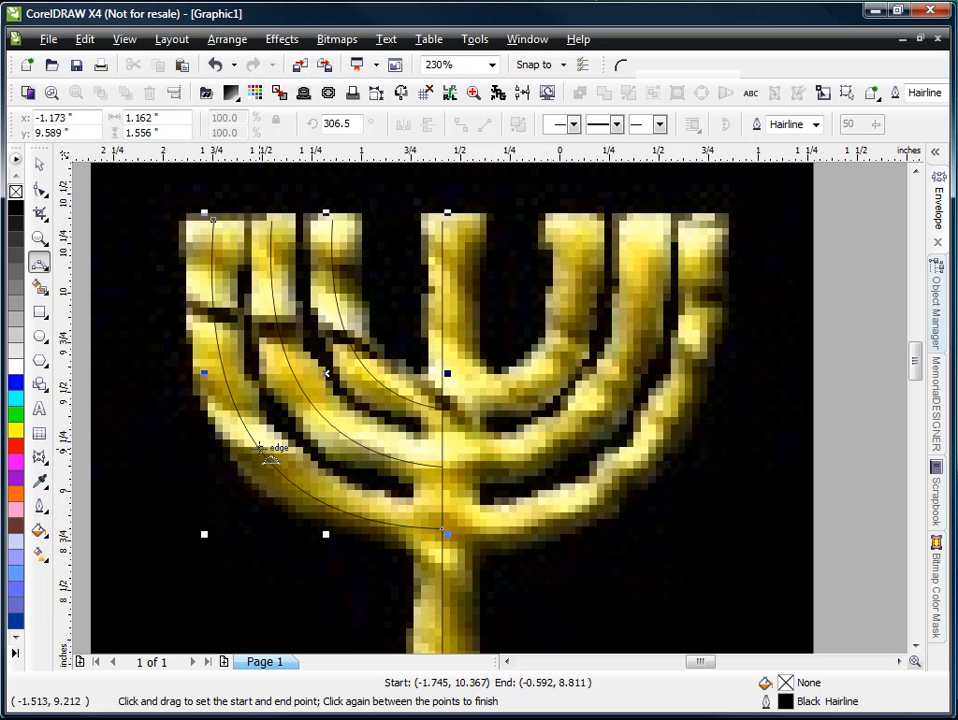
Trace the fish's left side with a 3 Point Curve about 3.89 inches tall, starting at the star's lowest point and ending directly below it.
left_click(40, 240)
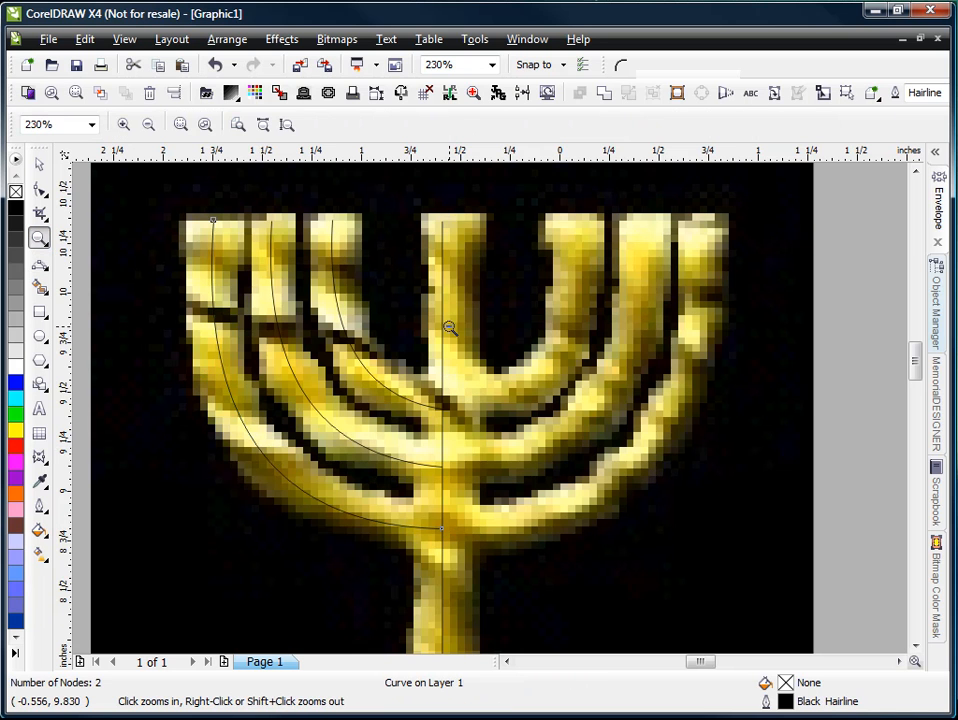
right_click(448, 327)
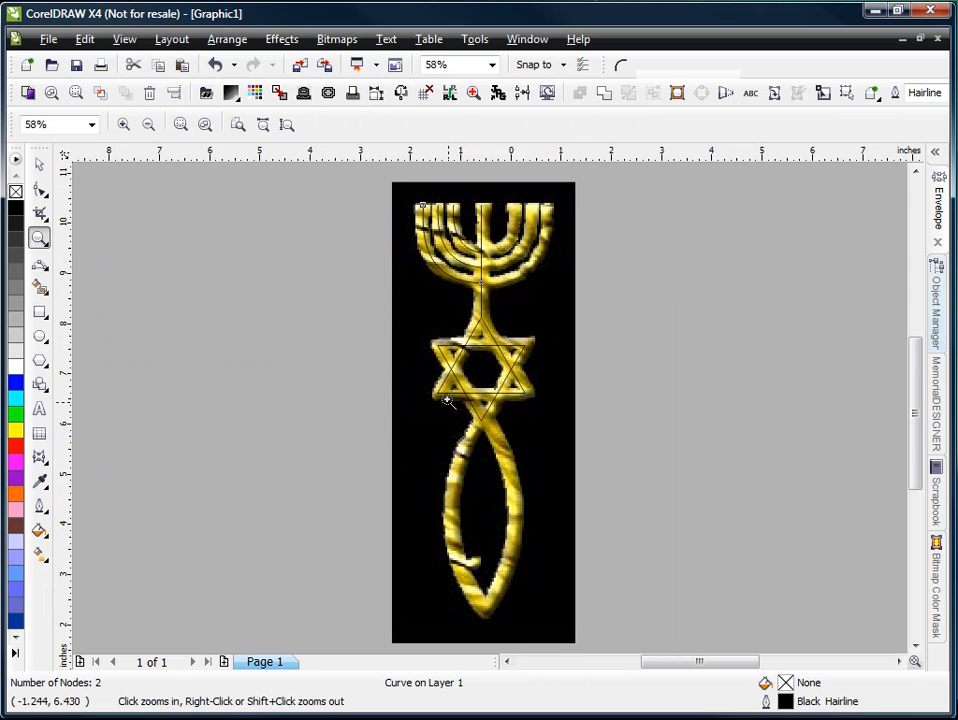
left_click_drag(443, 397, 552, 620)
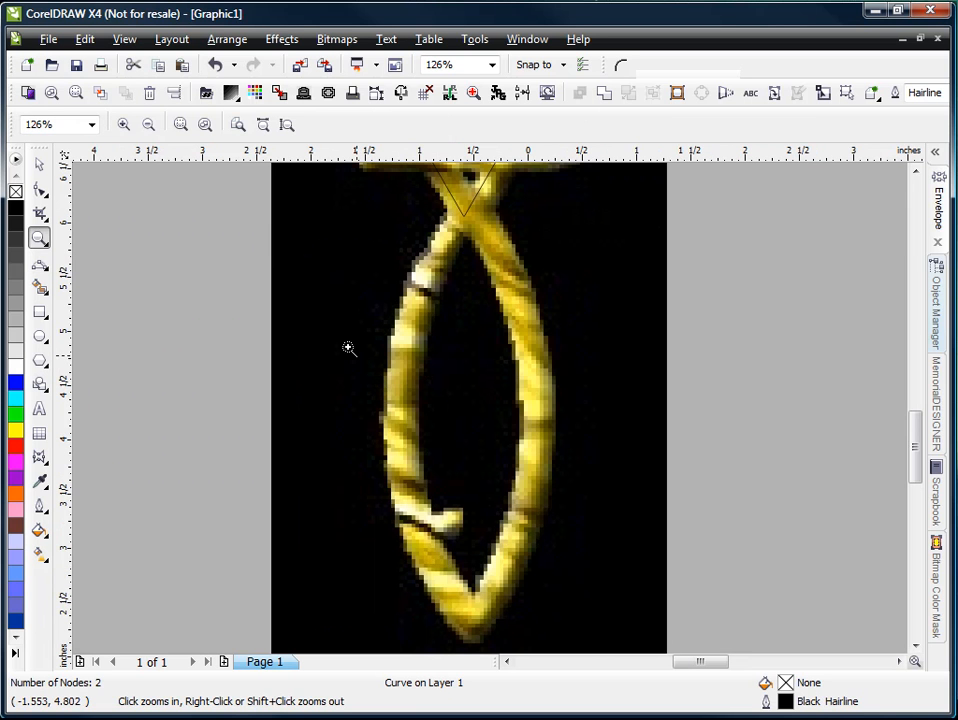
left_click(42, 266)
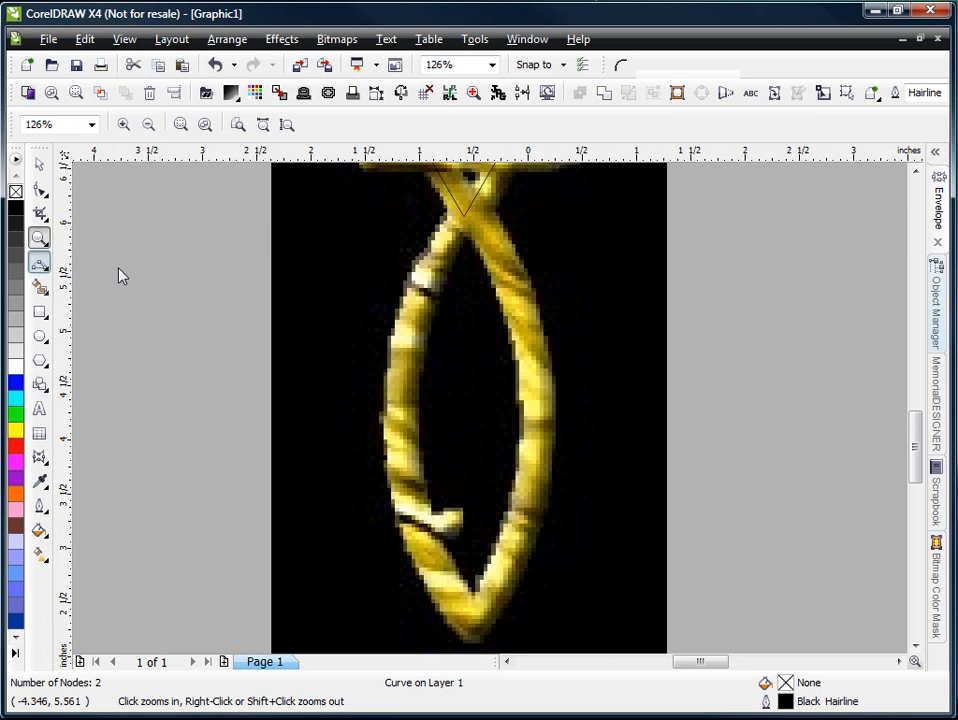
left_click(463, 217)
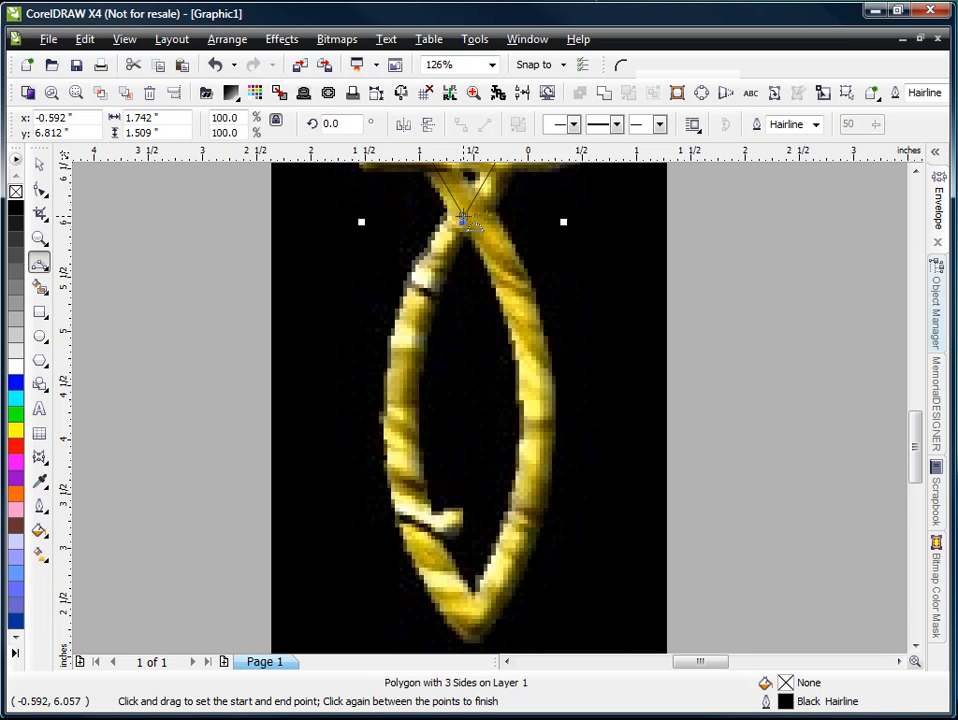
left_click_drag(465, 220, 474, 647)
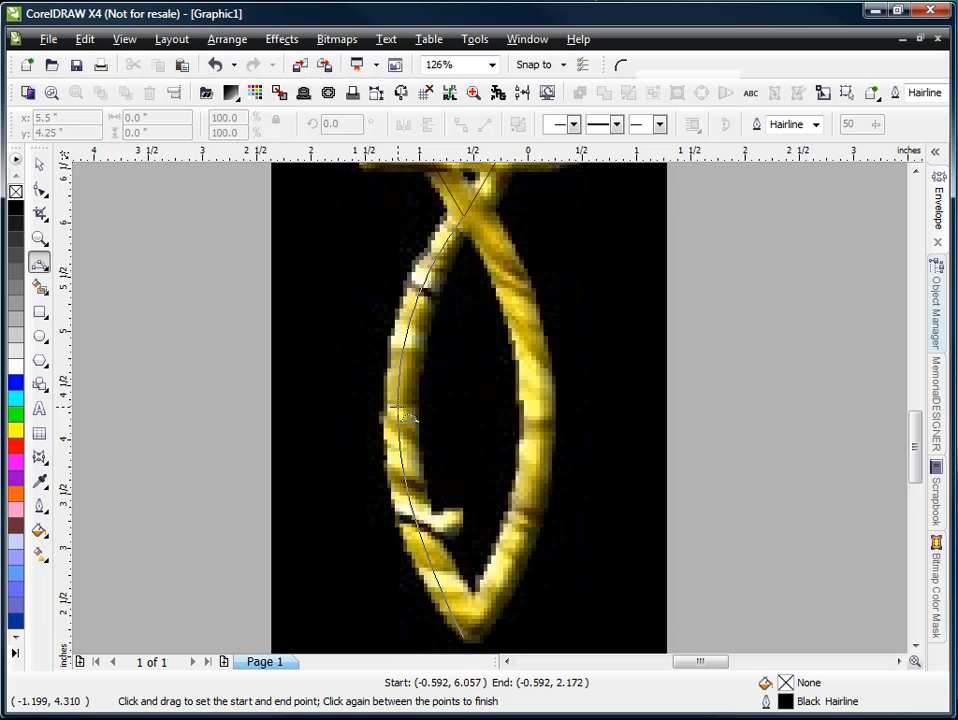
left_click(406, 417)
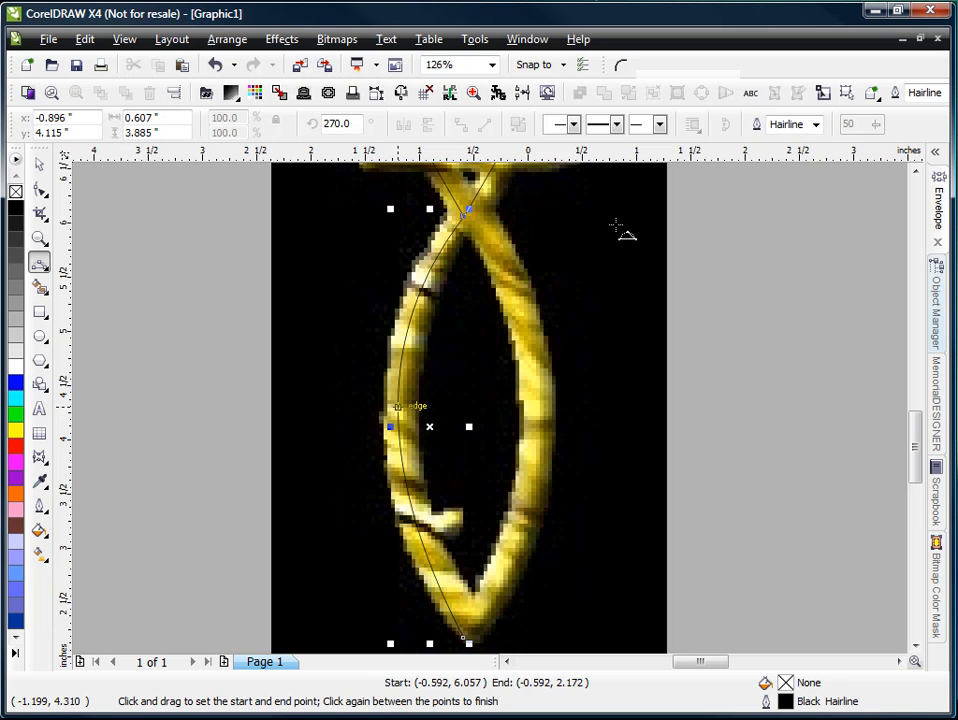
Show the whole symbol and switch the drawing to wireframe view.
left_click(39, 240)
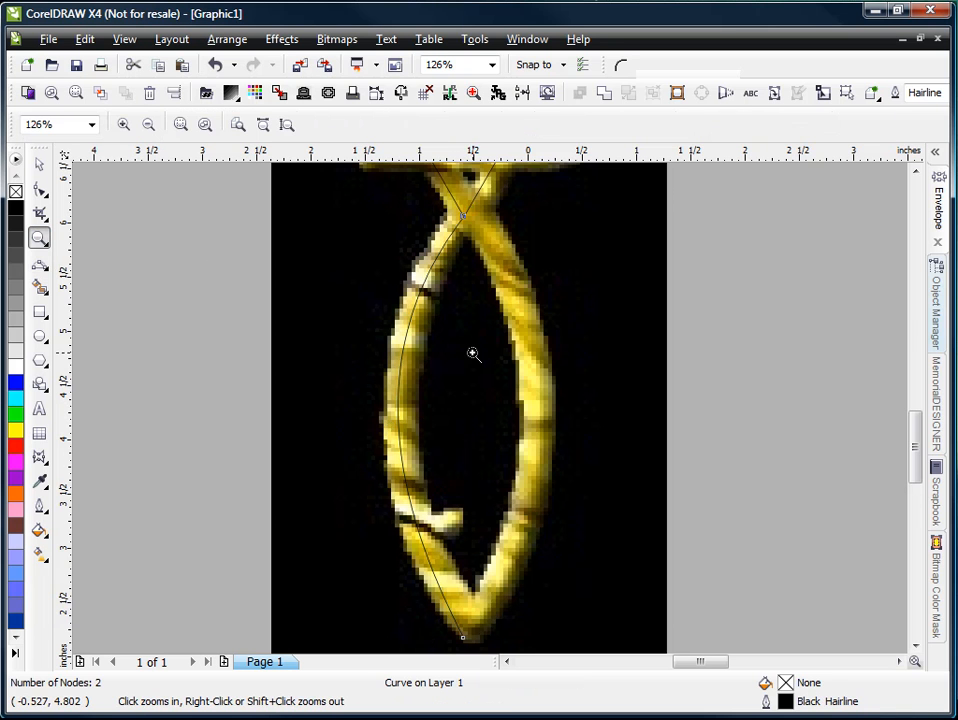
right_click(472, 347)
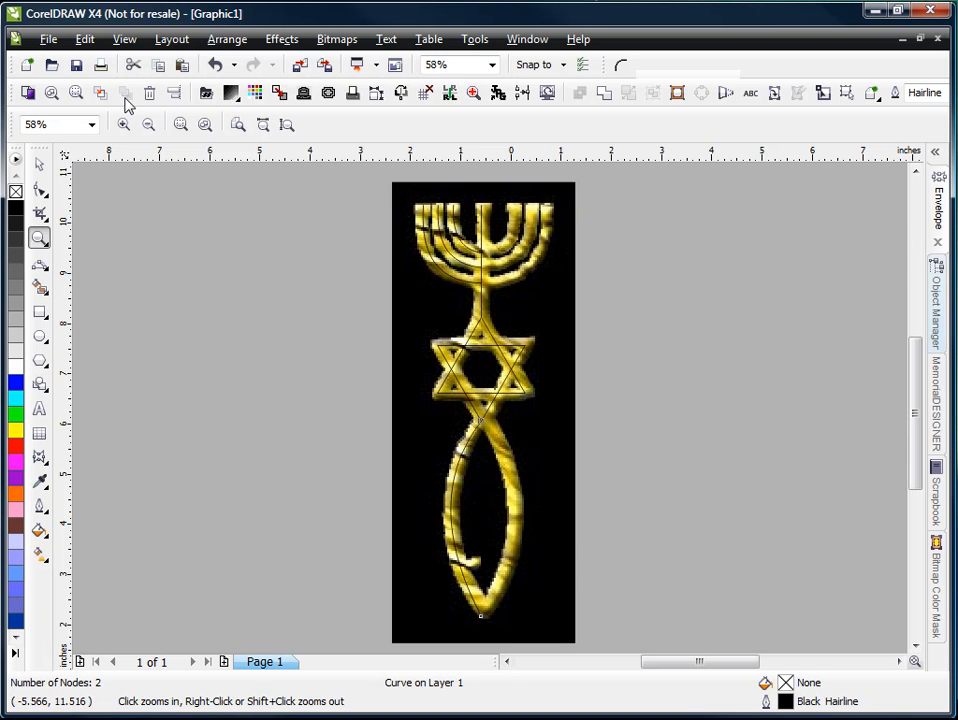
left_click(27, 93)
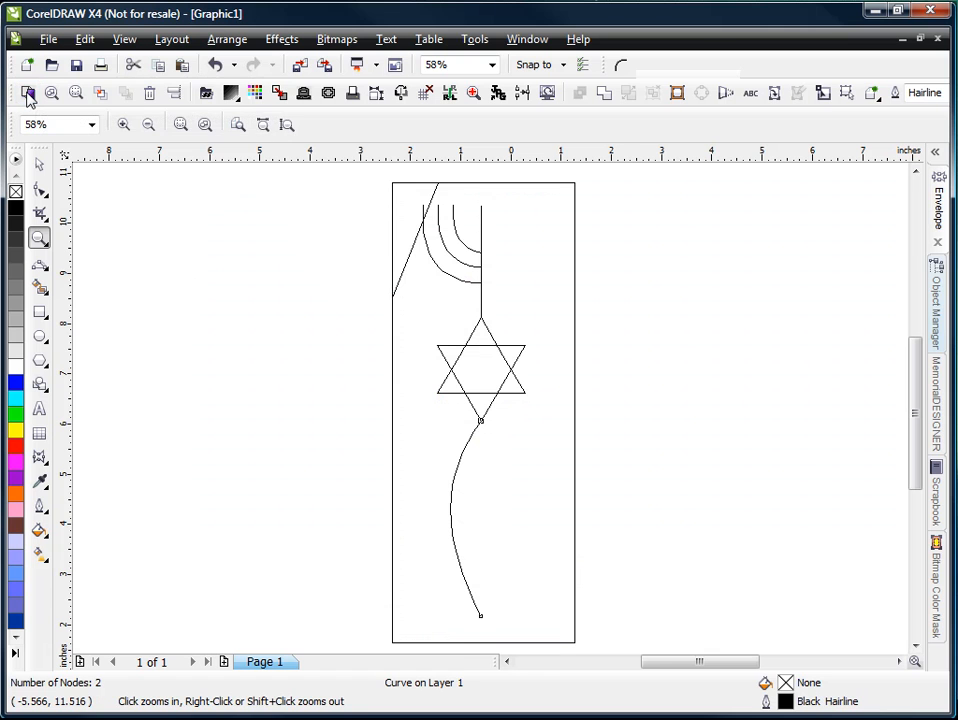
Mirror a copy of the three left menorah branches and the fish's left side horizontally across the stem line to complete the right half.
left_click(41, 165)
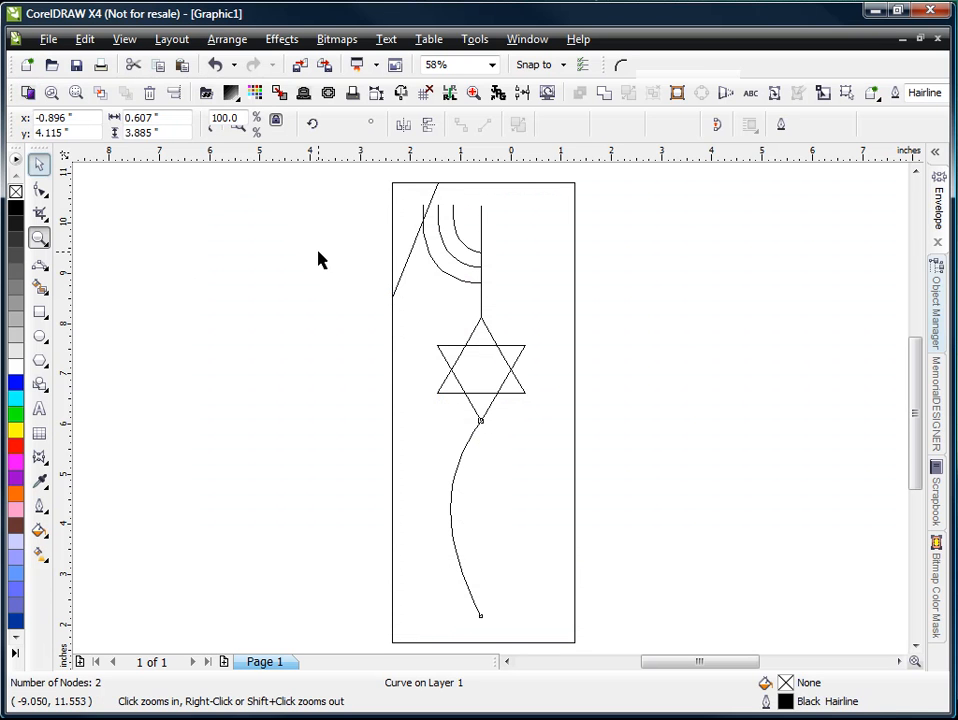
left_click(361, 209)
left_click_drag(367, 190, 526, 306)
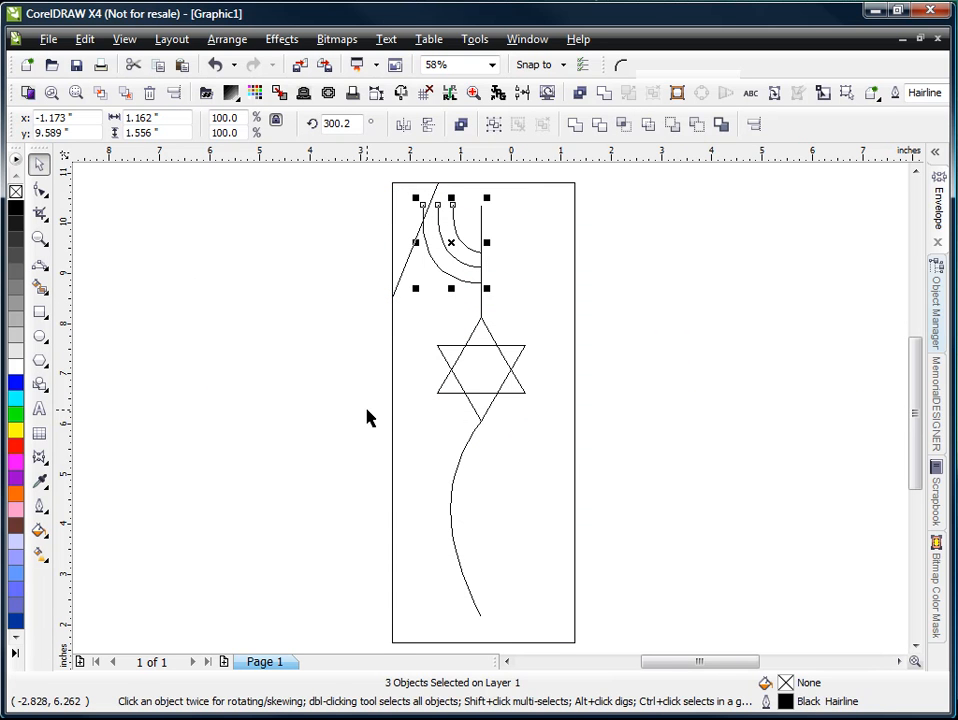
left_click_drag(370, 413, 587, 563)
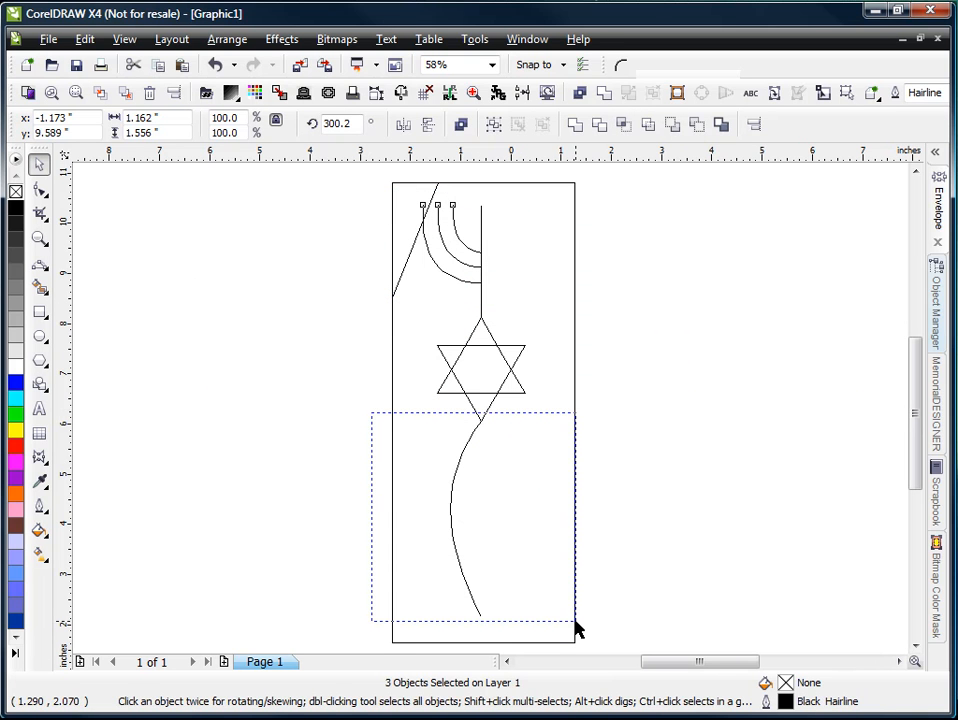
left_click_drag(575, 628, 575, 628)
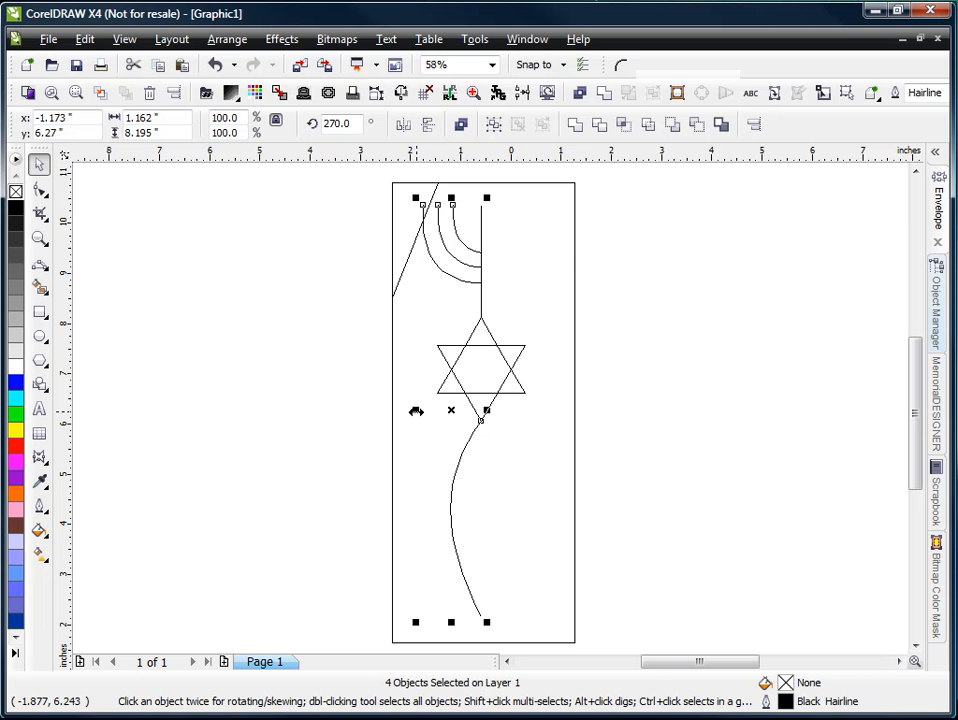
left_click_drag(416, 412, 493, 408)
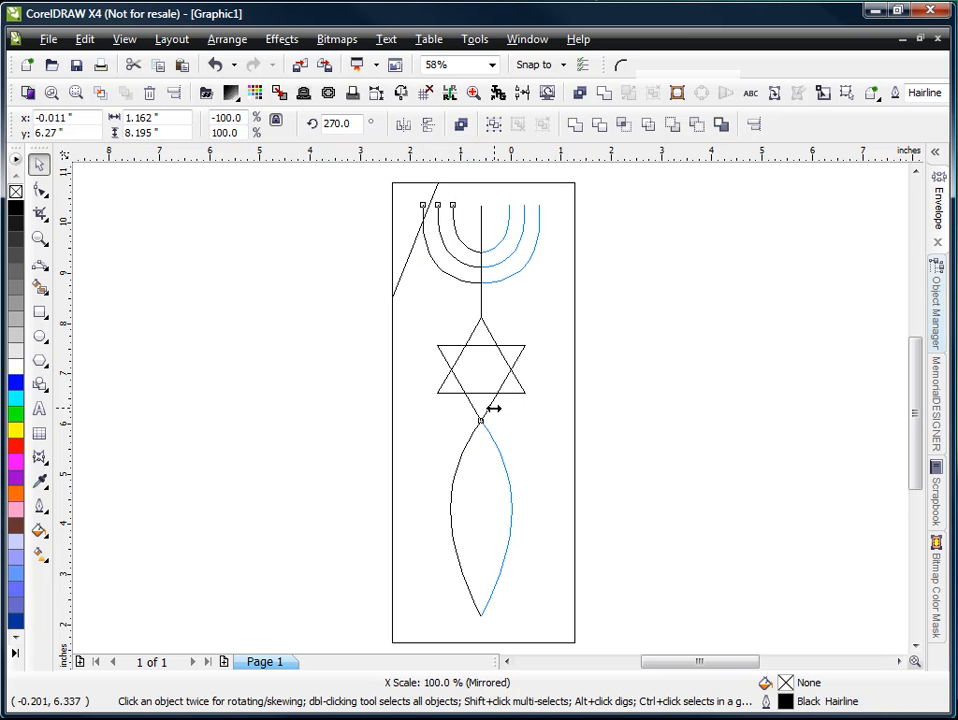
left_click_drag(493, 408, 495, 415)
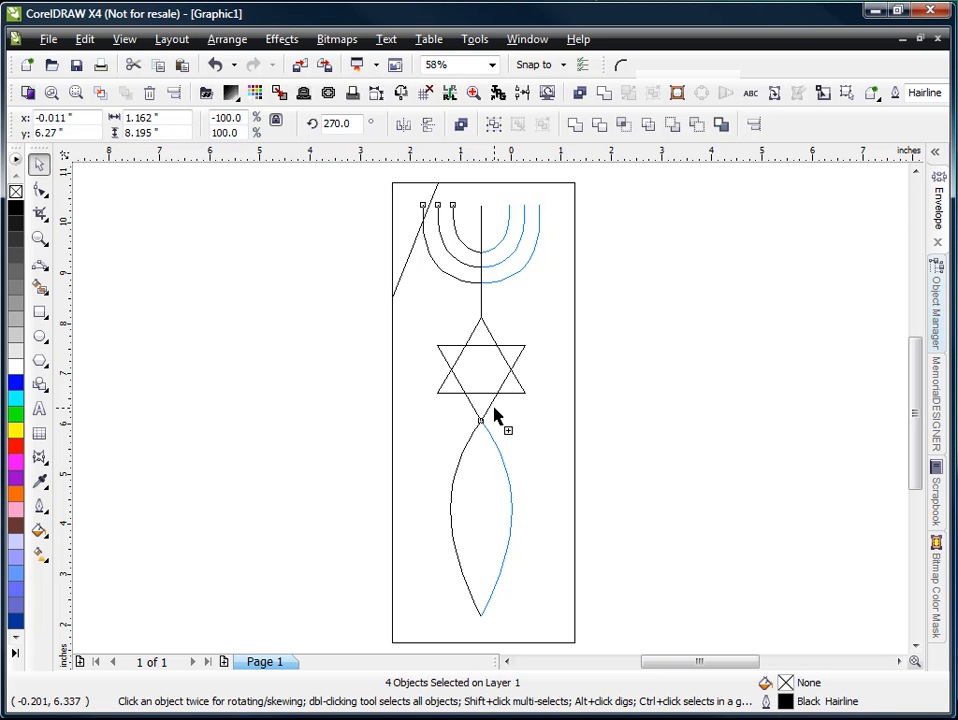
left_click_drag(495, 415, 496, 406)
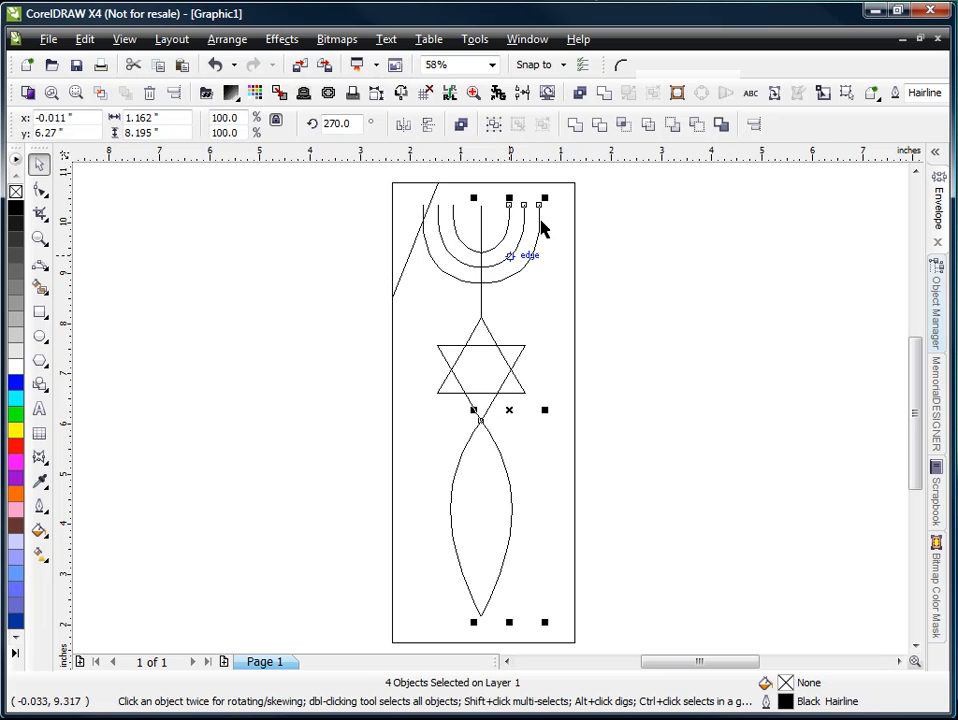
Combine all the traced menorah, star and fish lines into a single curve, leaving out the bitmap frame.
left_click(648, 254)
left_click_drag(358, 198, 662, 628)
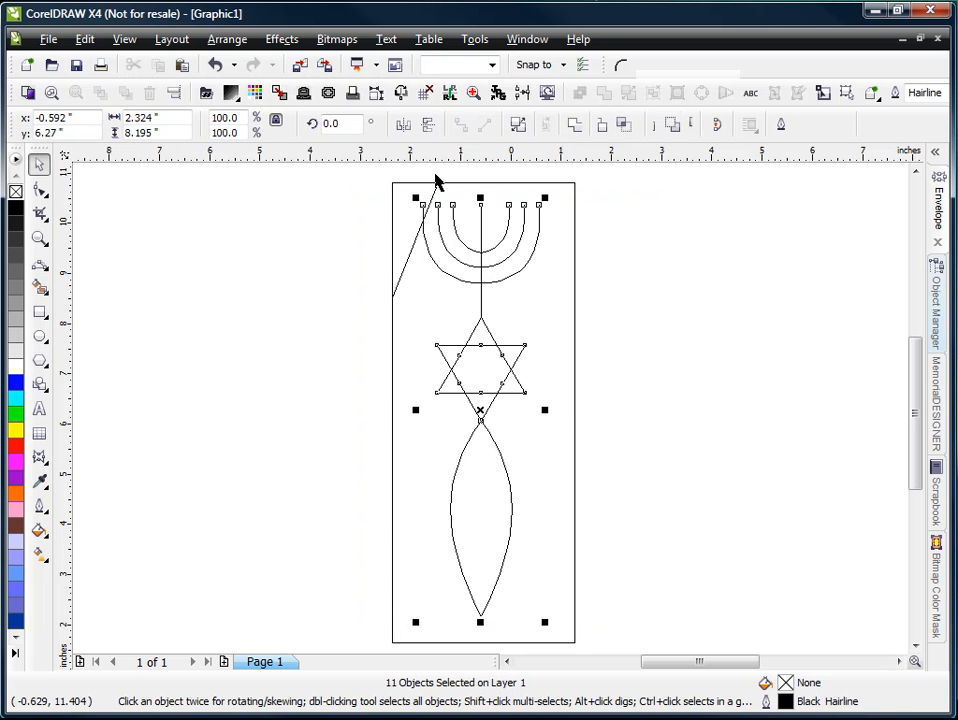
key("ctrl+l")
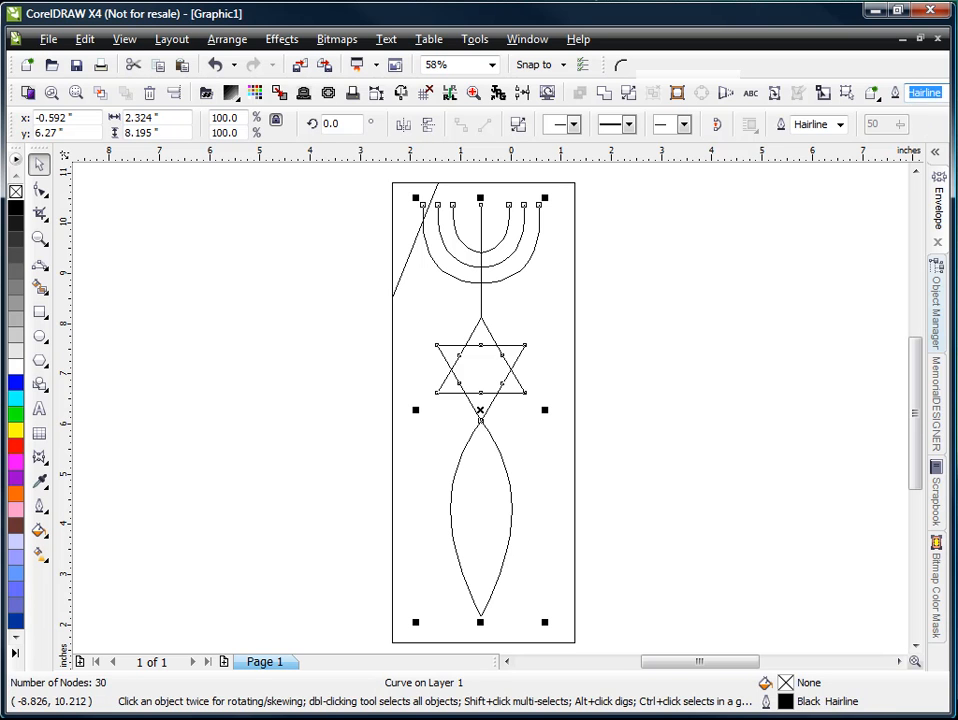
Set the combined symbol's outline width to 0.125 inches.
double_click(909, 92)
type(".125")
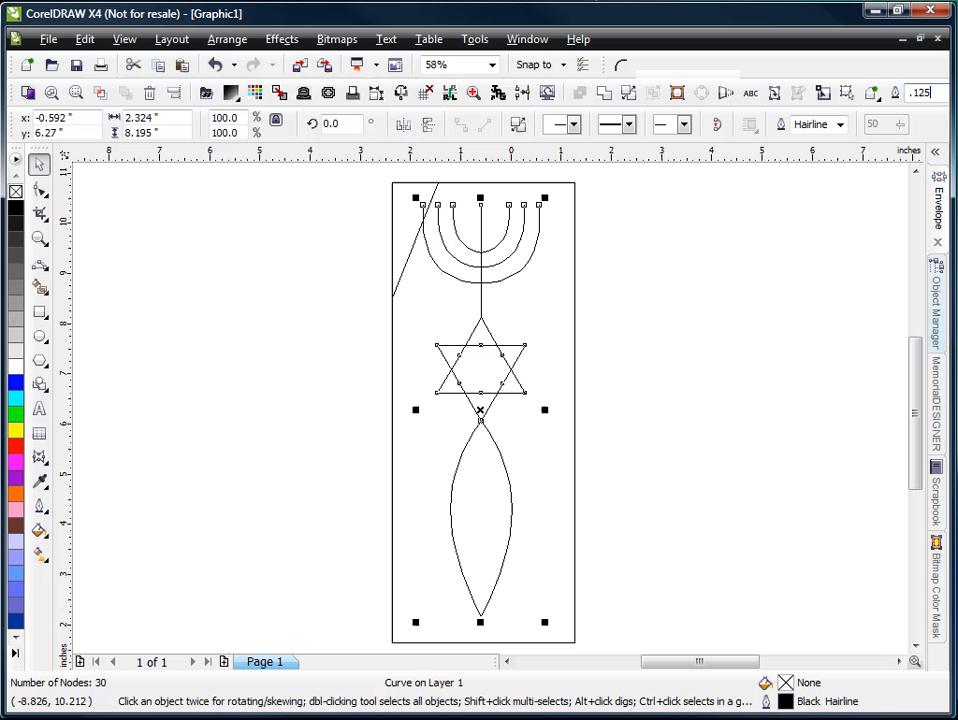
type("in")
key("Return")
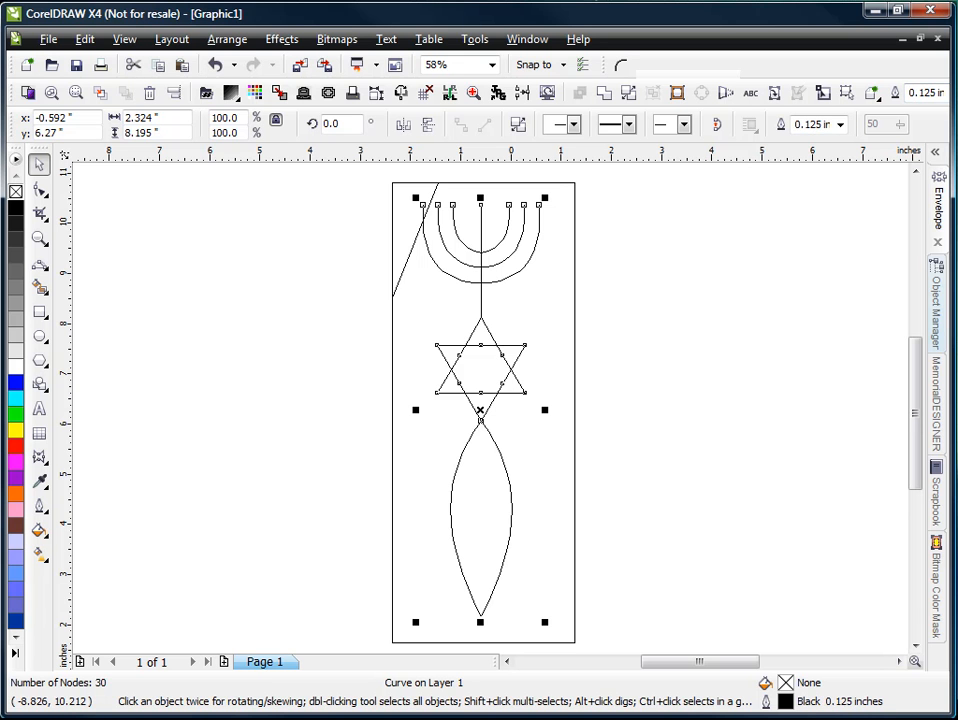
Turn off wireframe view and move the bitmap clear of the tracing, to the right of the symbol.
left_click(29, 93)
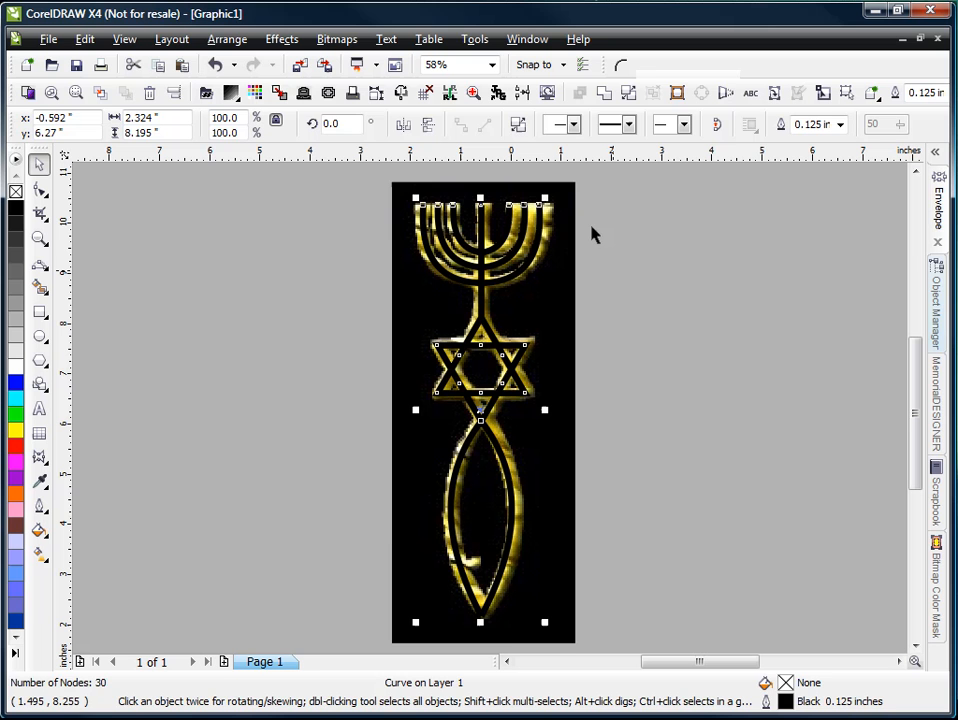
left_click(571, 197)
left_click_drag(571, 197, 793, 188)
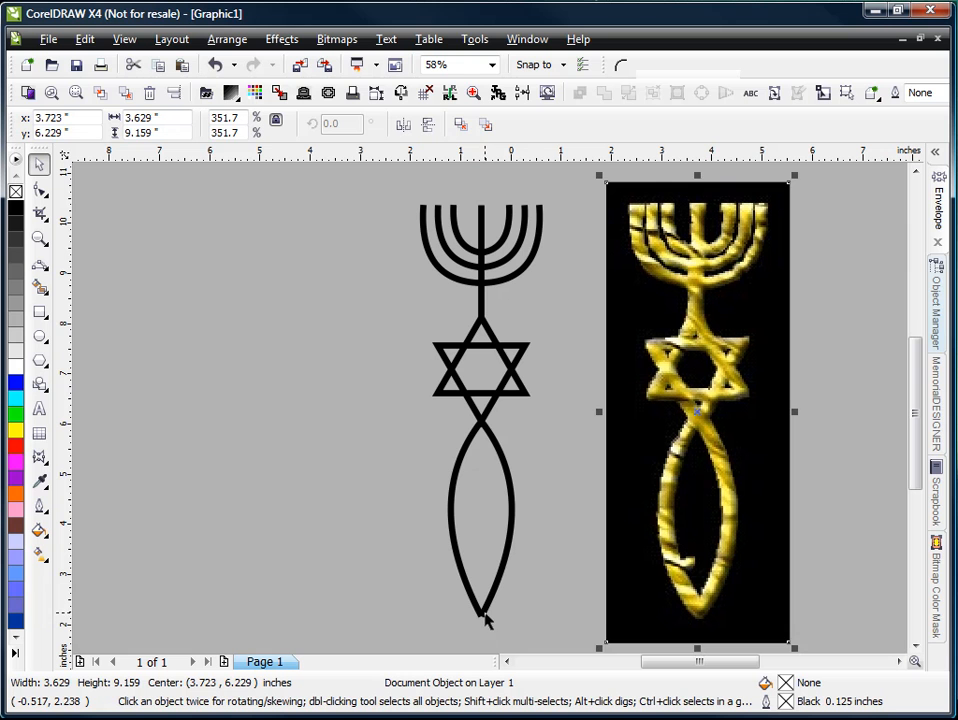
Join the two end nodes at the fish's bottom tip of the traced symbol so the outline meets in a sharp point.
left_click(483, 617)
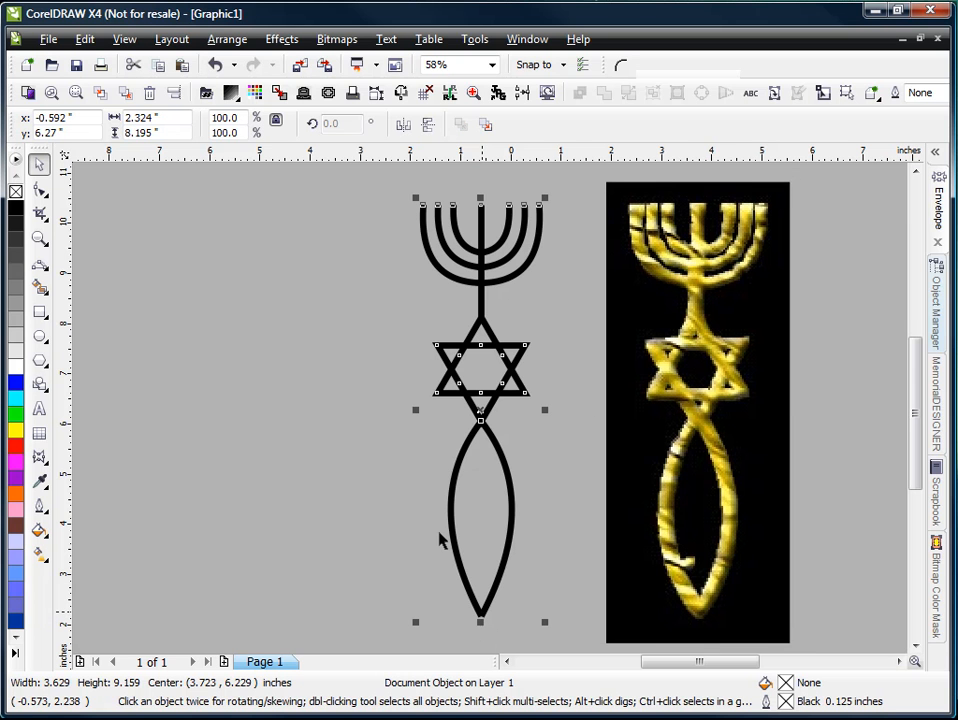
left_click(30, 239)
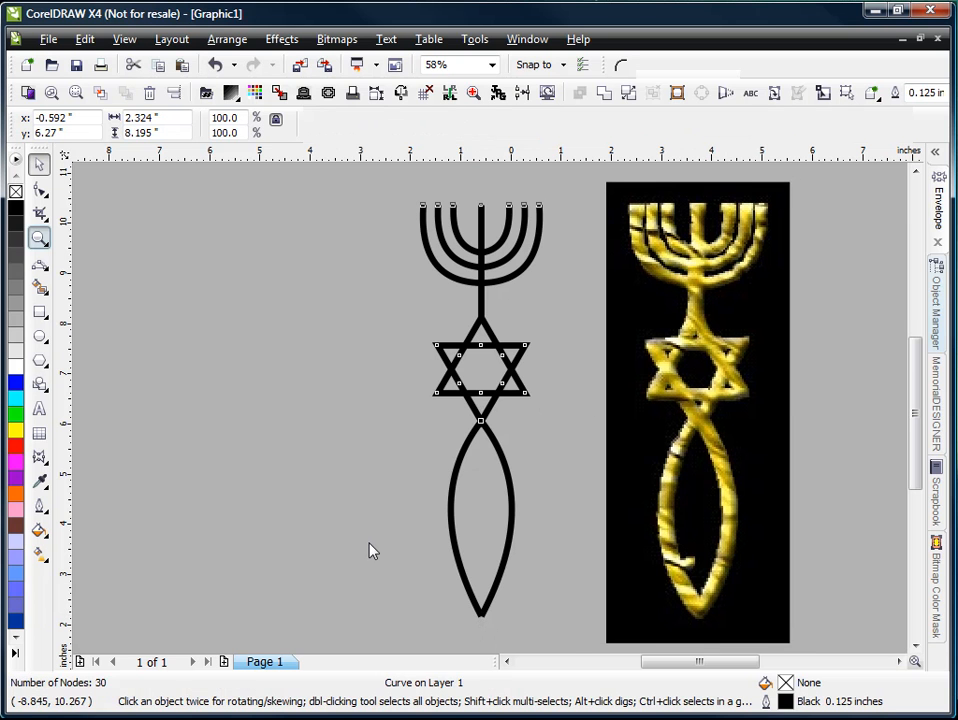
left_click_drag(440, 503, 529, 606)
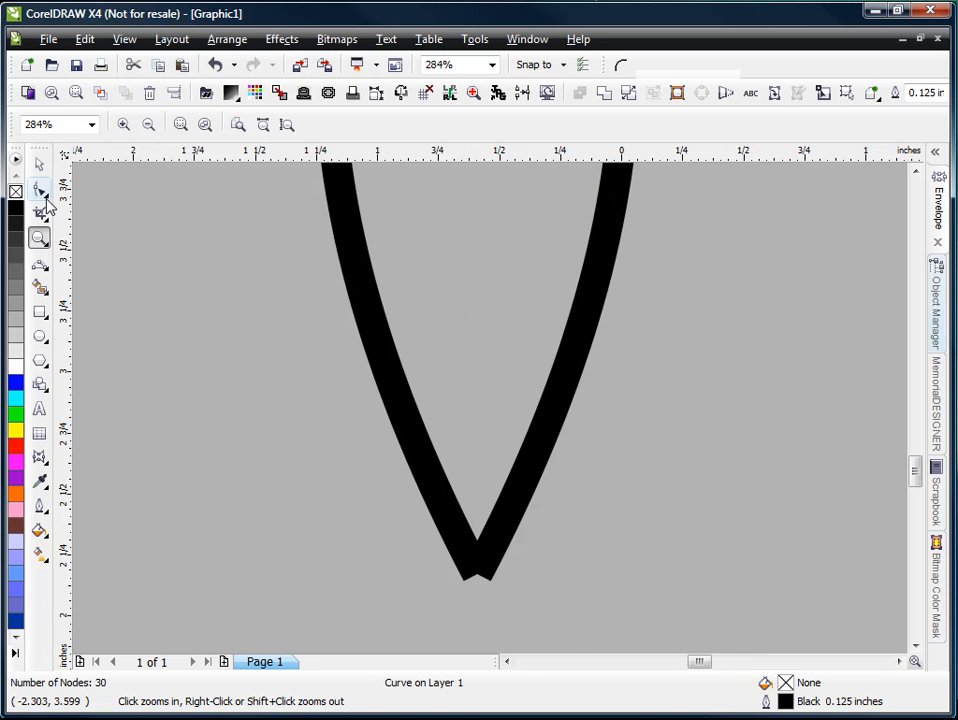
left_click(39, 188)
left_click_drag(432, 541, 558, 633)
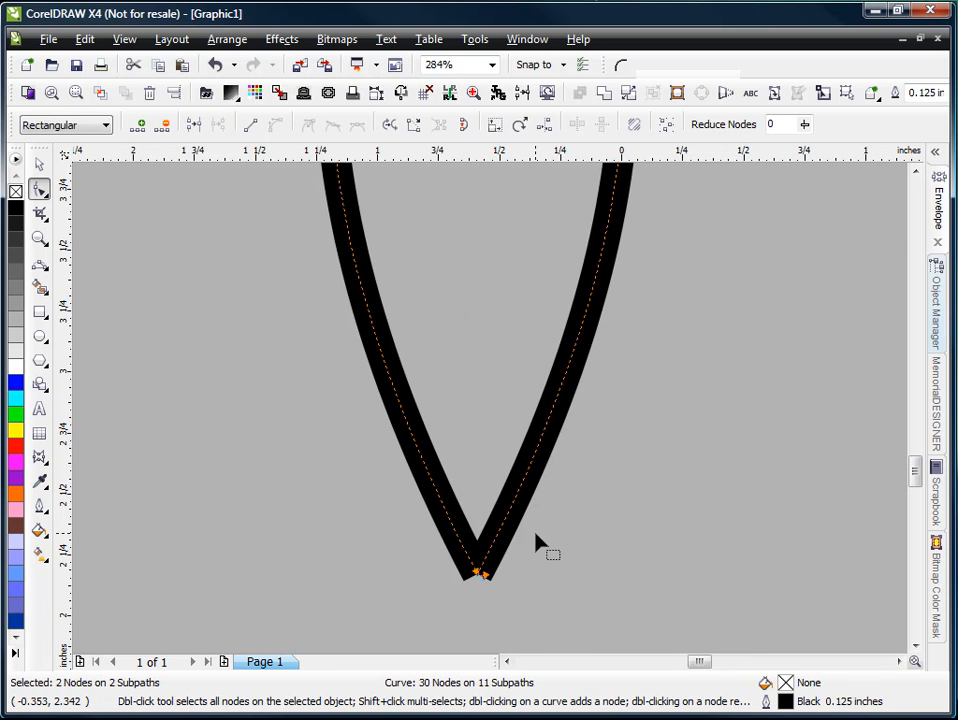
key("j")
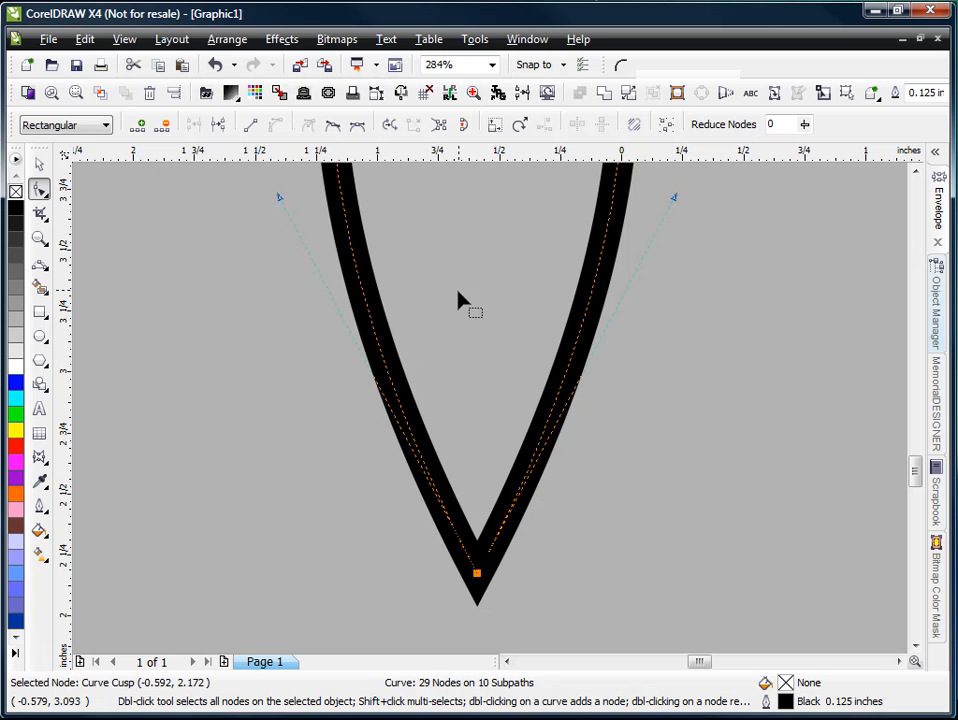
Convert the symbol's outline to an object, check its contours in wireframe, and return to the normal view.
key("z")
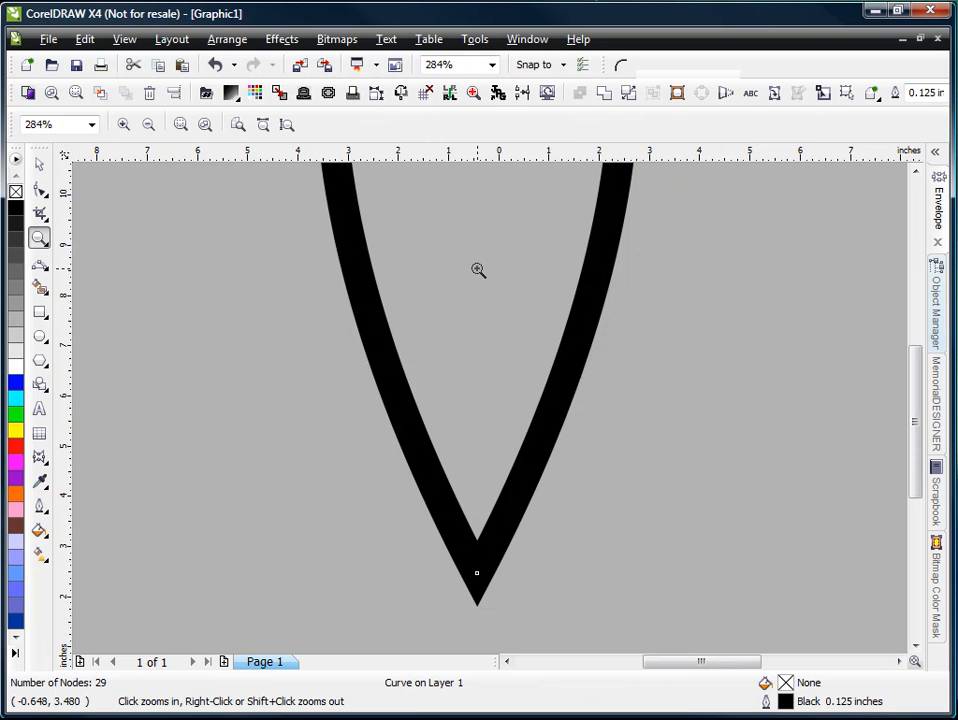
right_click(478, 270)
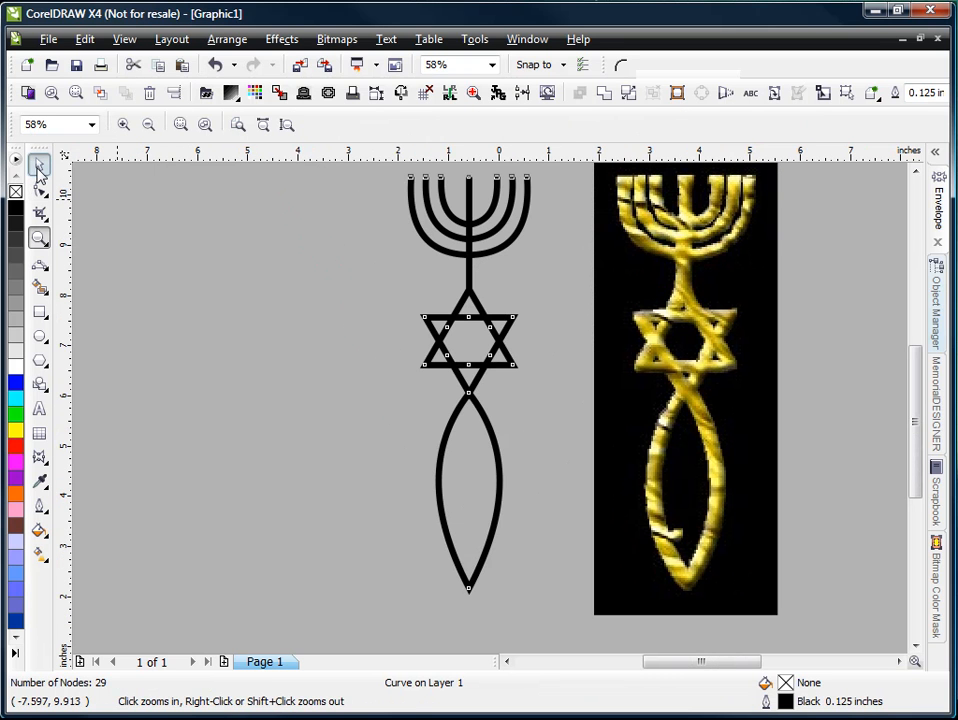
left_click(38, 166)
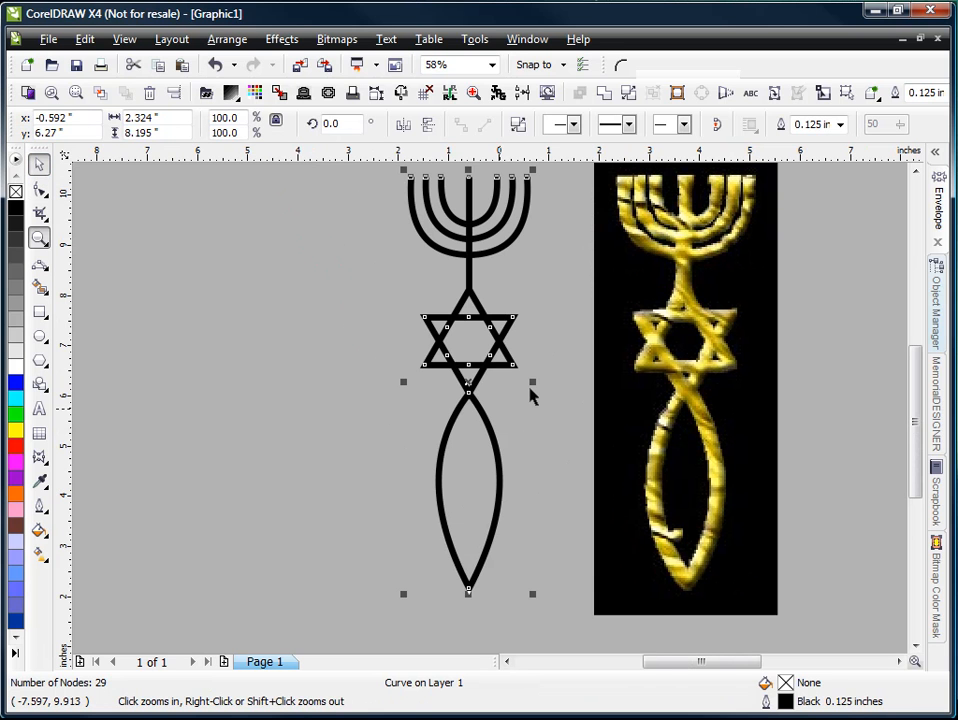
left_click(227, 39)
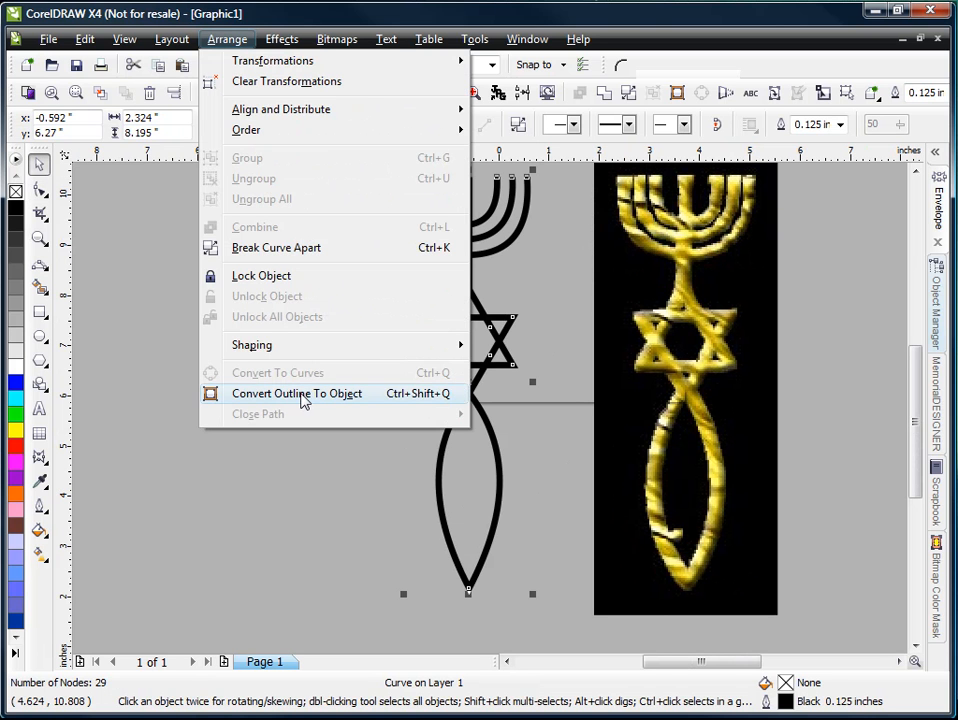
left_click(300, 394)
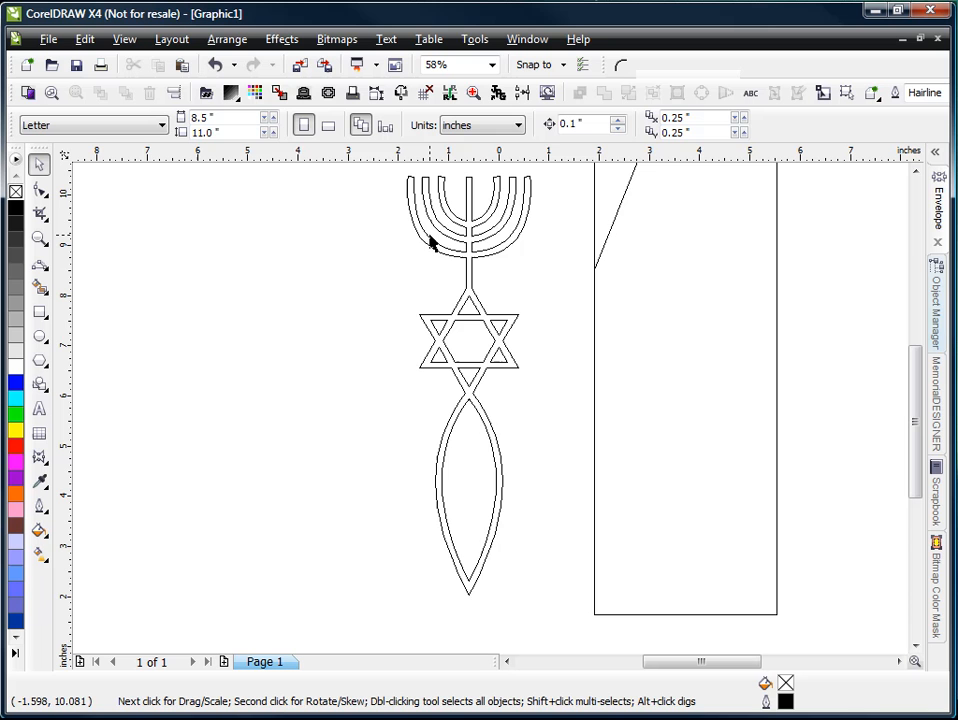
left_click(32, 94)
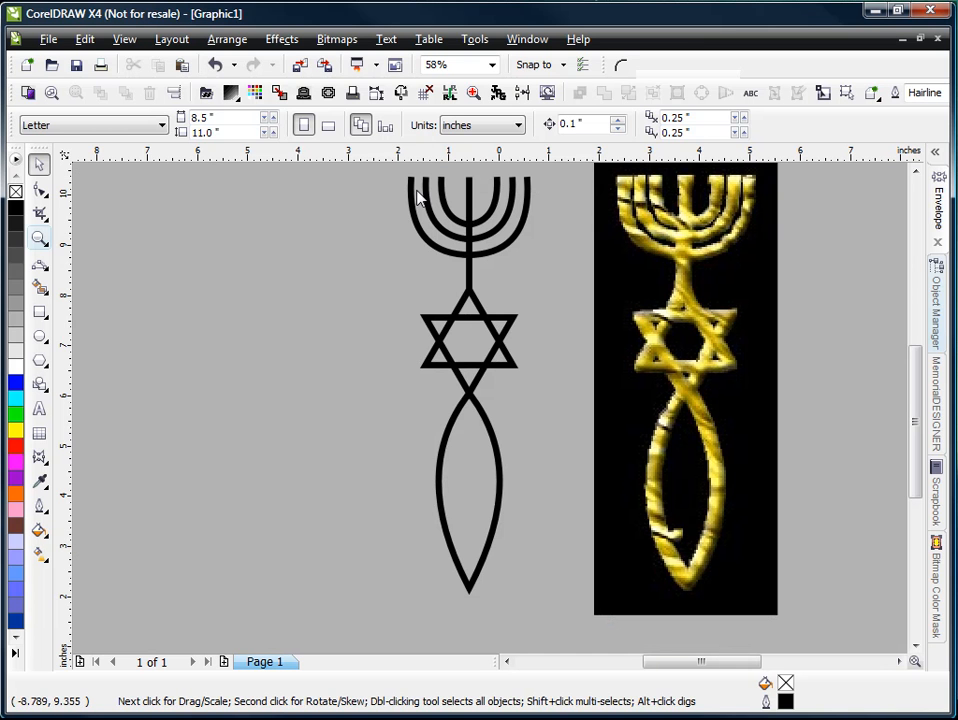
Draw a rectangle about 0.23 by 0.15 inches over the top end of the leftmost menorah branch.
key("z")
left_click(391, 173)
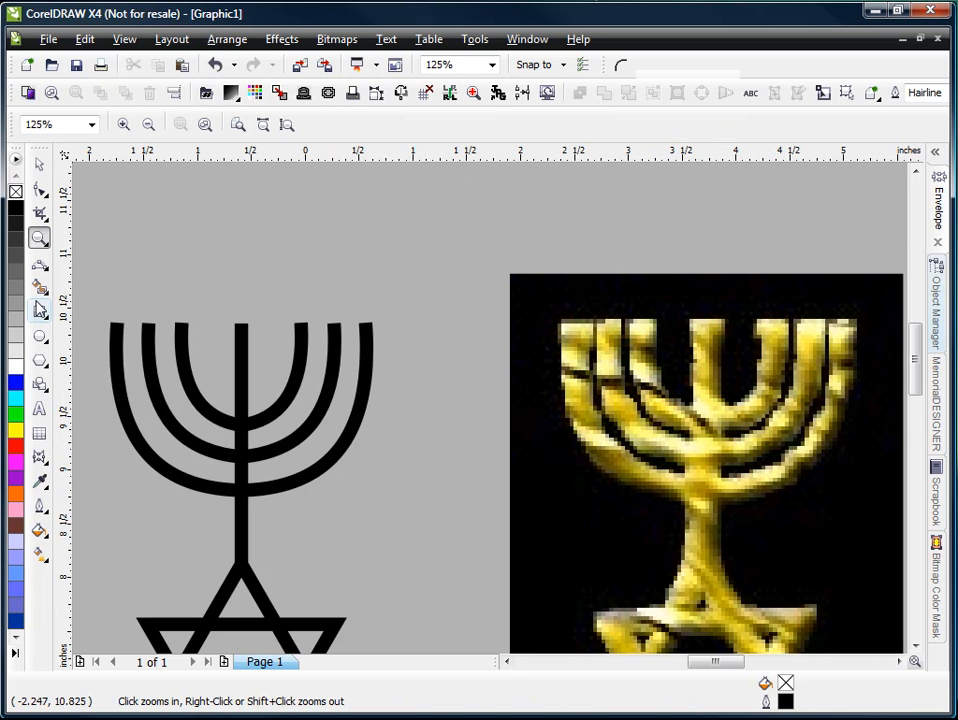
left_click(40, 311)
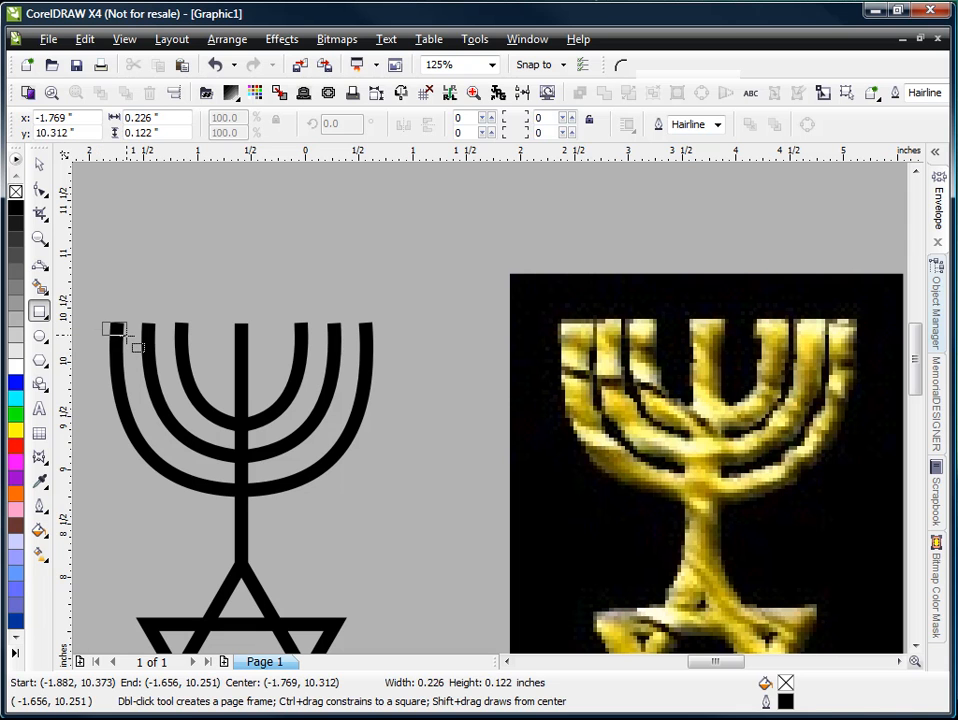
key("space")
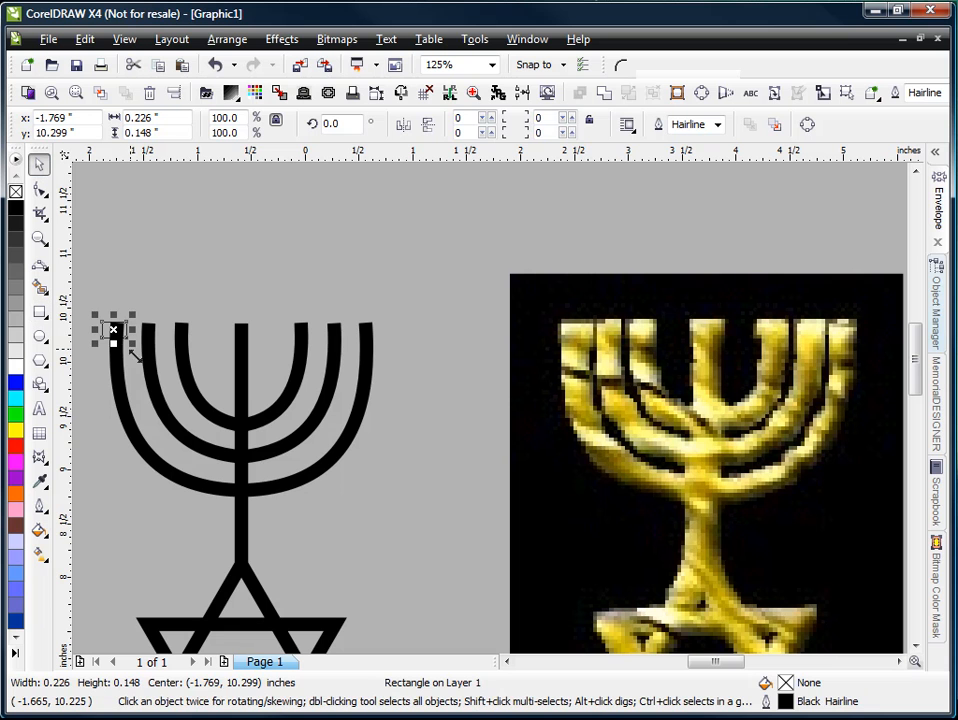